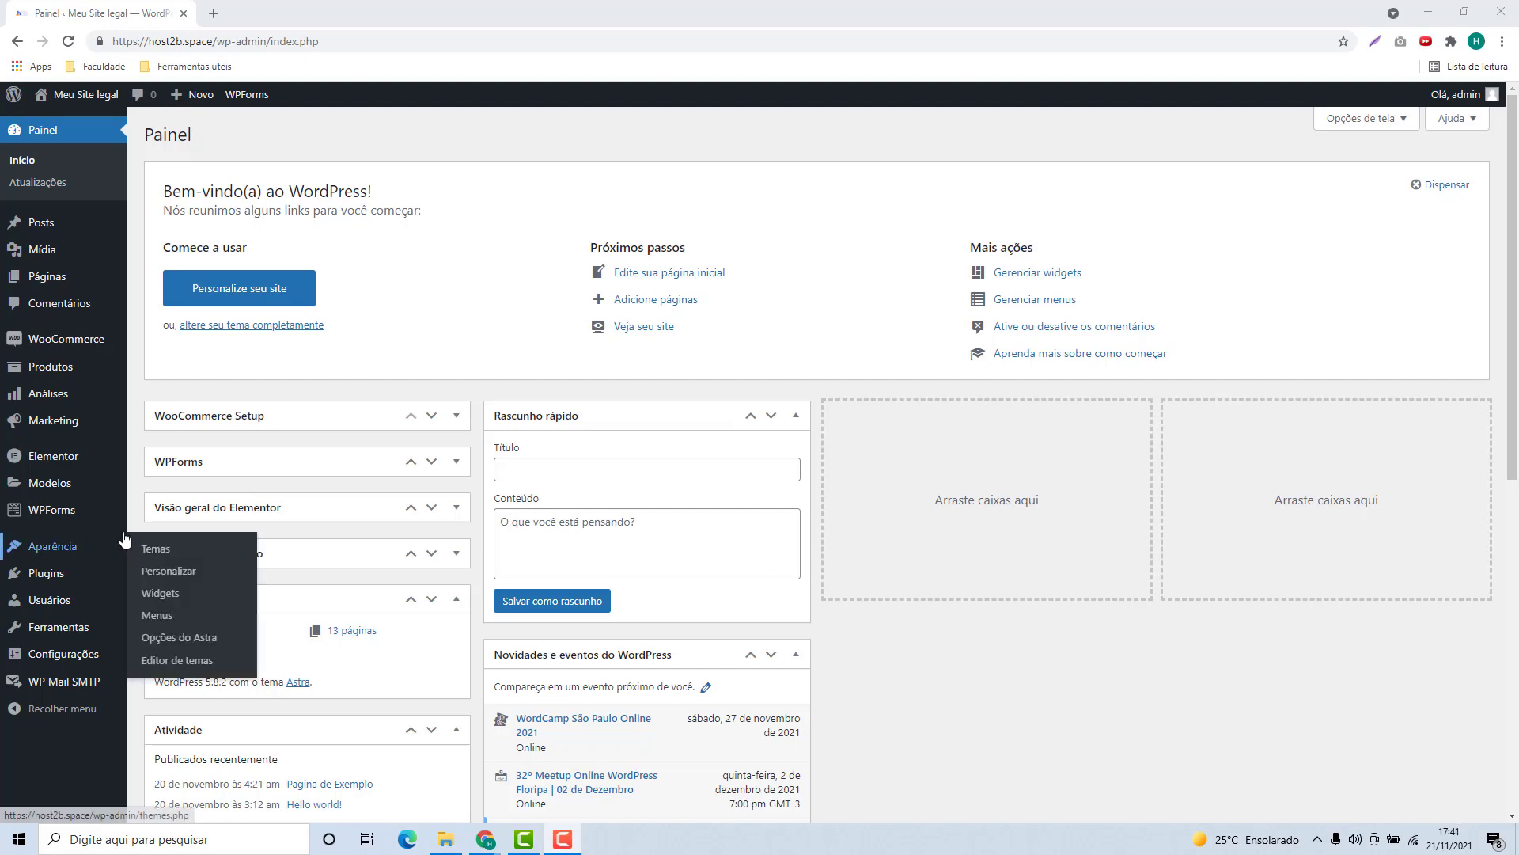
Step: Open the page for adding a new plugin to the site
{"action": "left_click", "coordinate": [44, 583]}
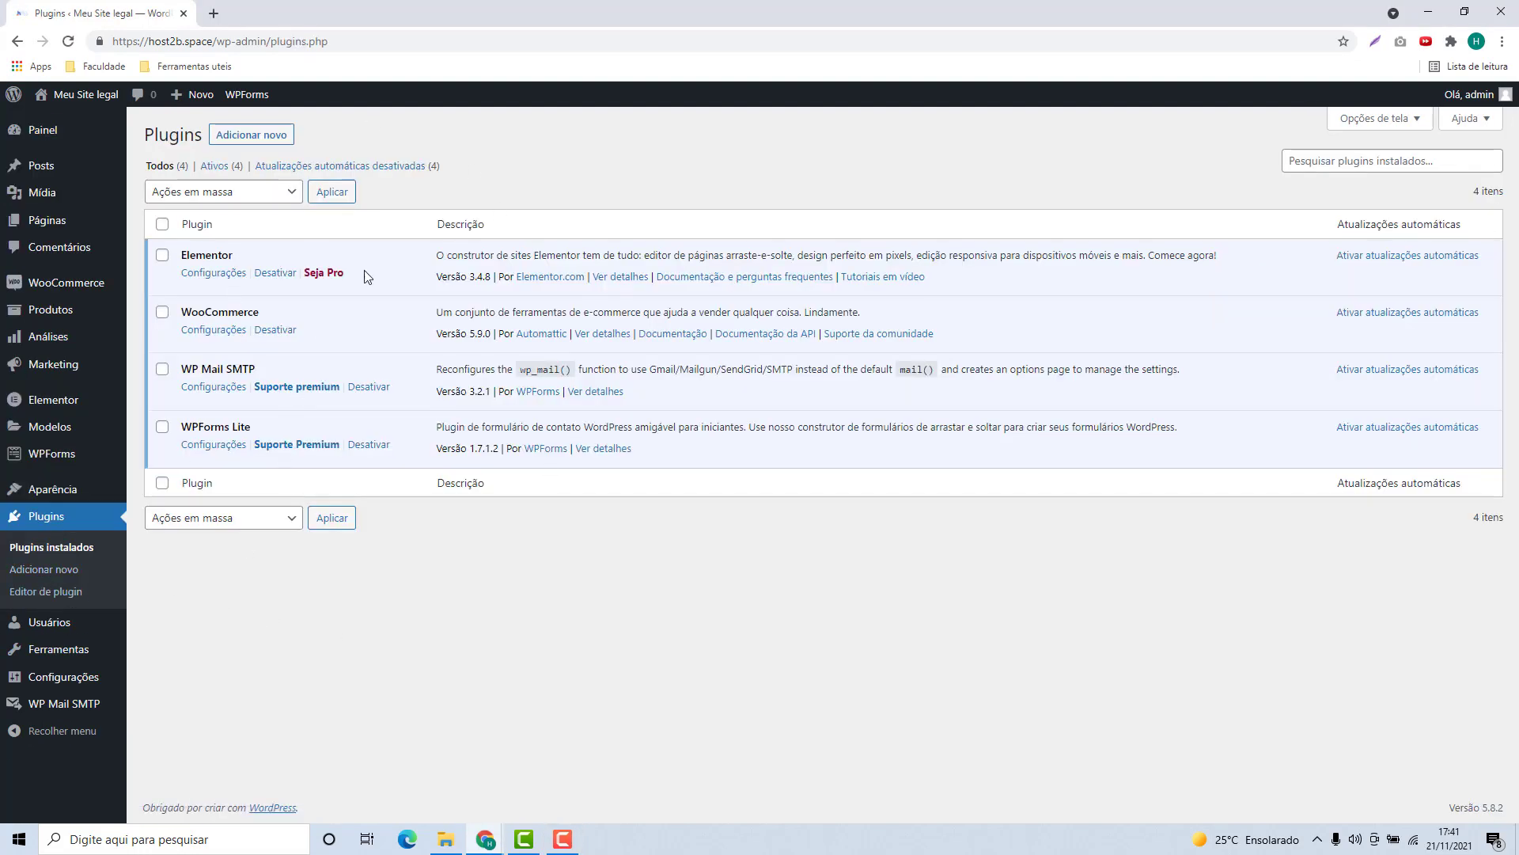
{"action": "left_click", "coordinate": [251, 137]}
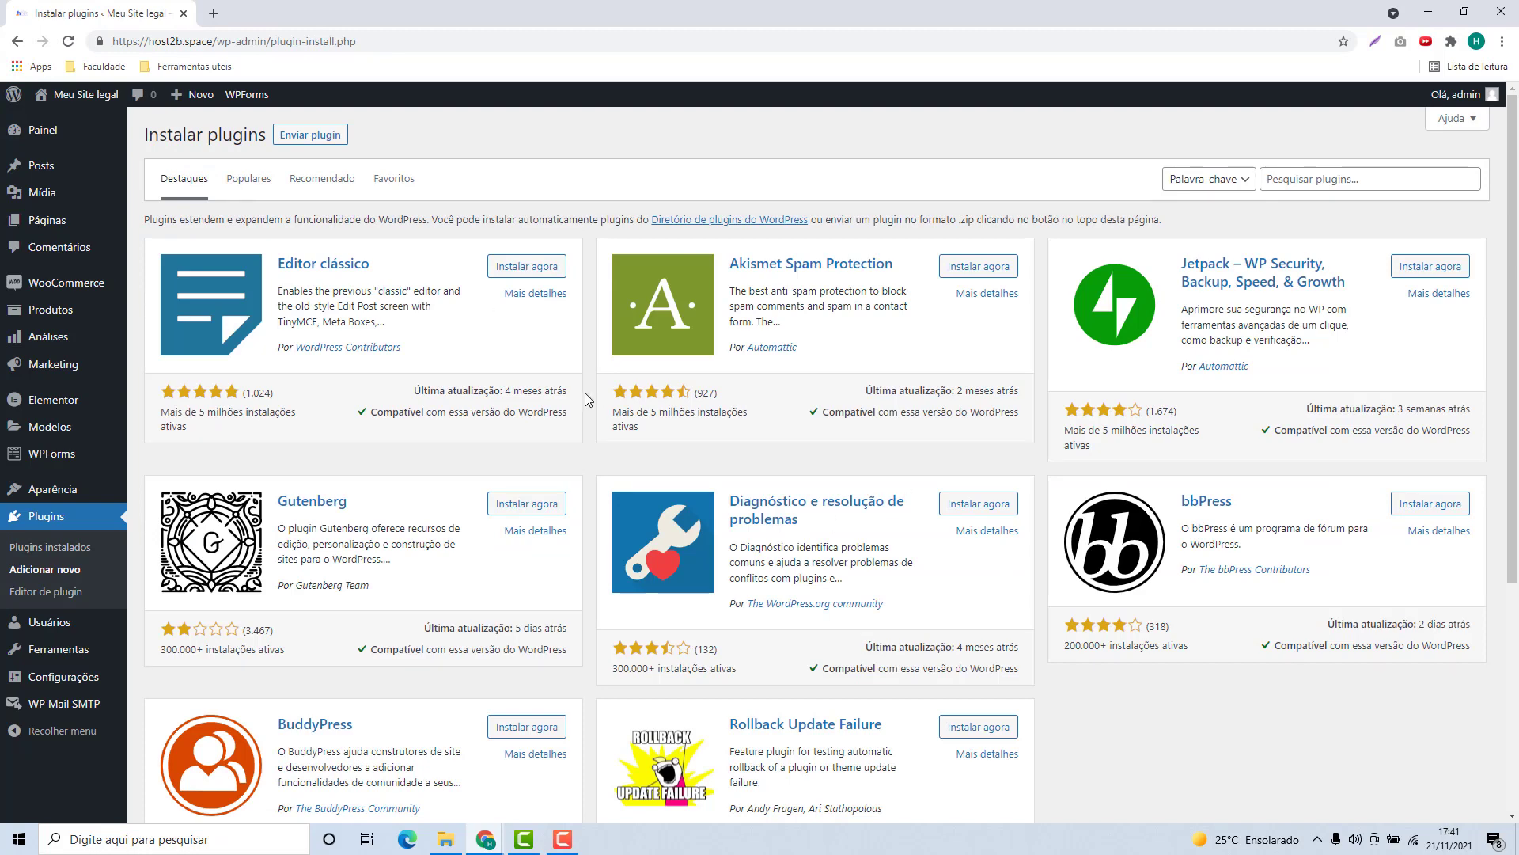
Step: Switch to File Explorer to examine the elementor-pro archive on the desktop, and return to the plugin installation page
{"action": "left_click", "coordinate": [446, 841]}
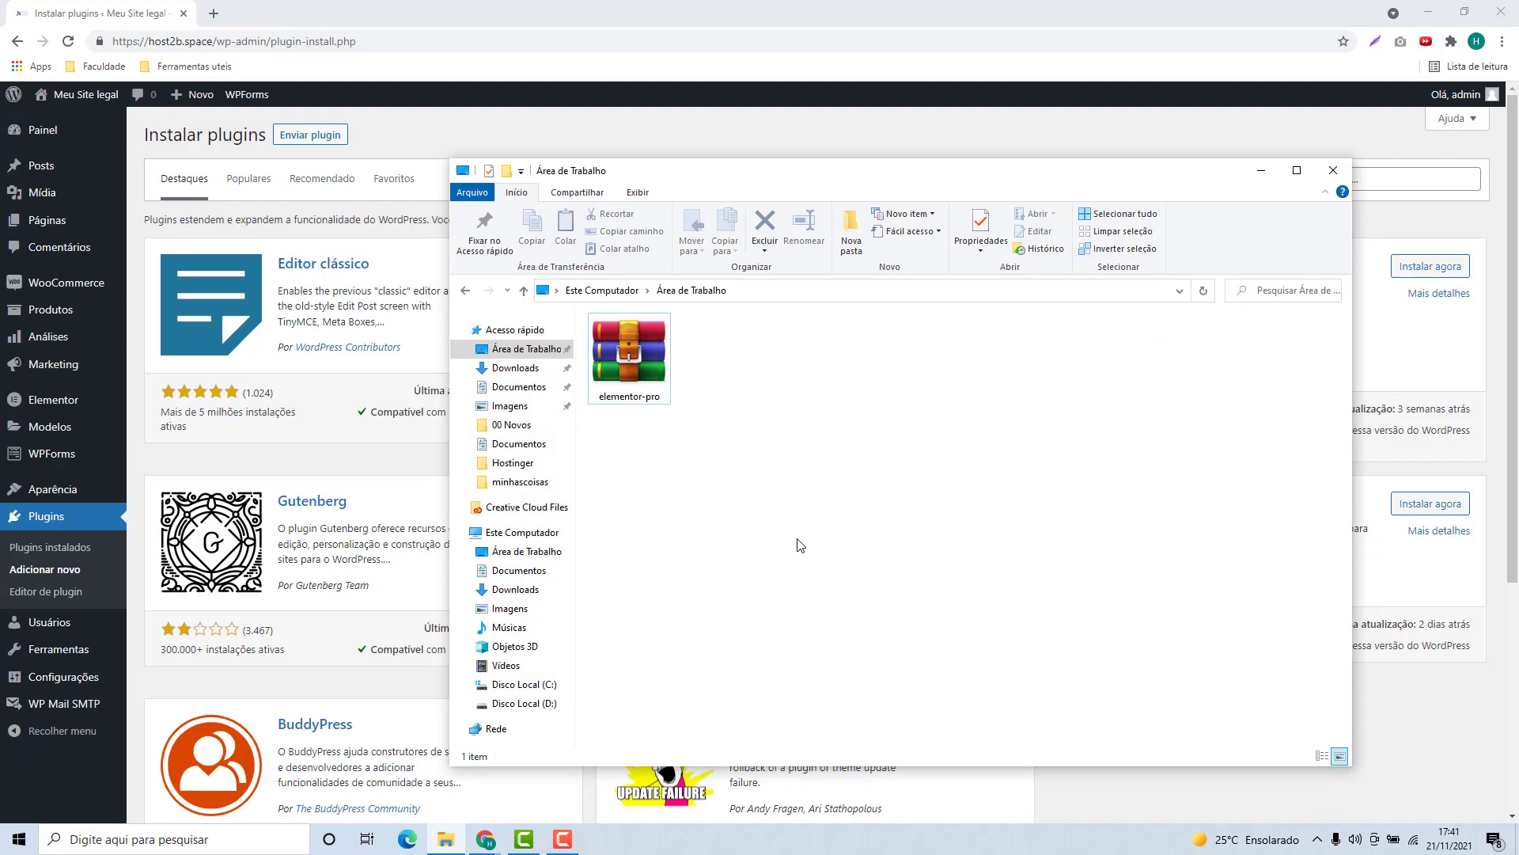
{"action": "left_click_drag", "start_coordinate": [797, 539], "coordinate": [665, 400]}
{"action": "left_click", "coordinate": [717, 405]}
{"action": "left_click_drag", "start_coordinate": [721, 437], "coordinate": [583, 312]}
{"action": "left_click", "coordinate": [766, 452]}
{"action": "left_click_drag", "start_coordinate": [739, 451], "coordinate": [586, 380]}
{"action": "left_click", "coordinate": [701, 435]}
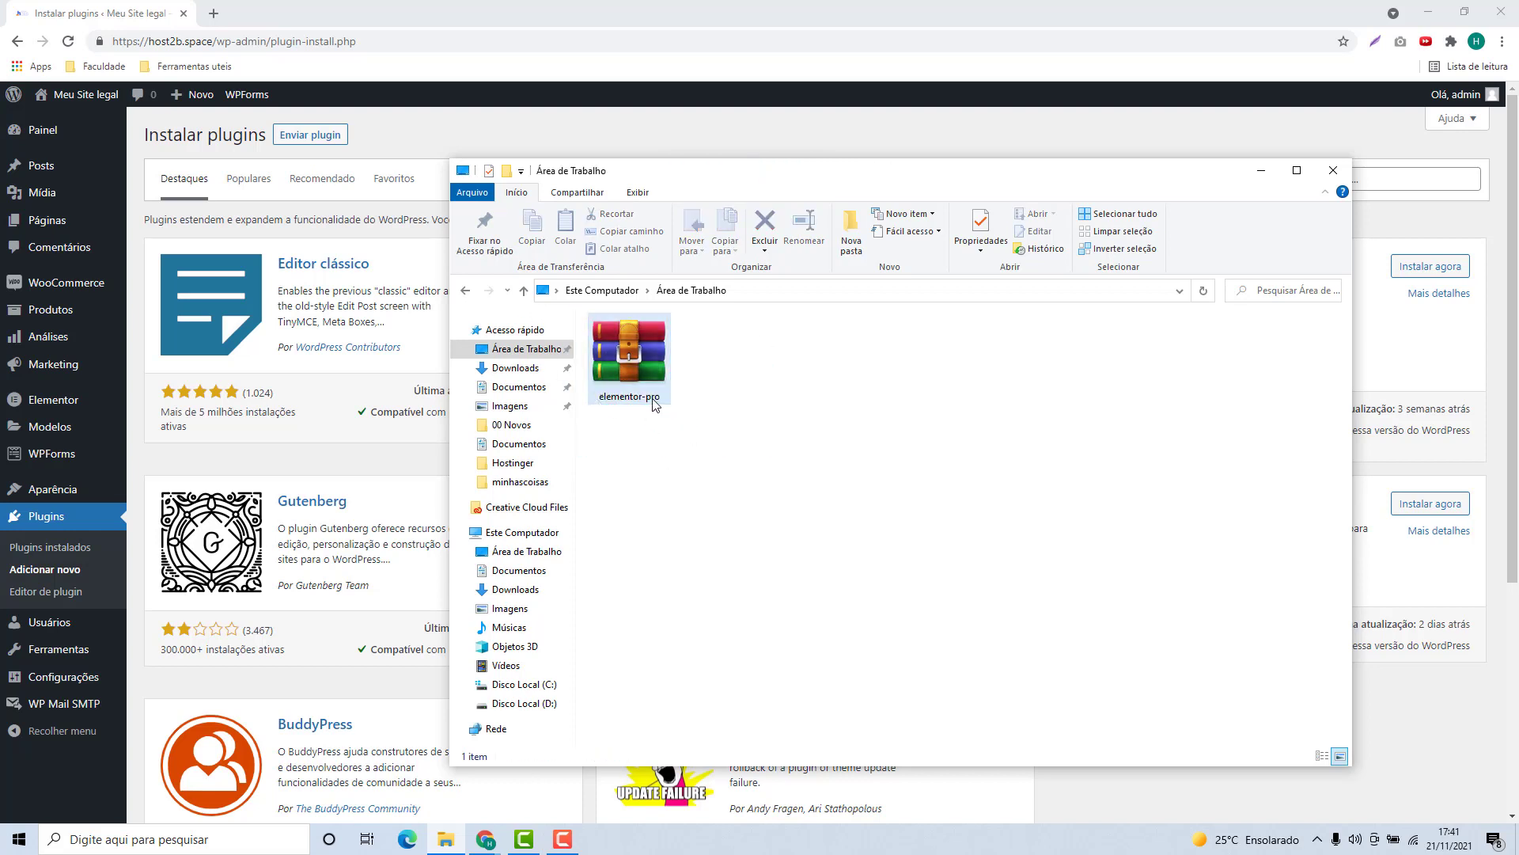
{"action": "left_click_drag", "start_coordinate": [705, 413], "coordinate": [679, 393]}
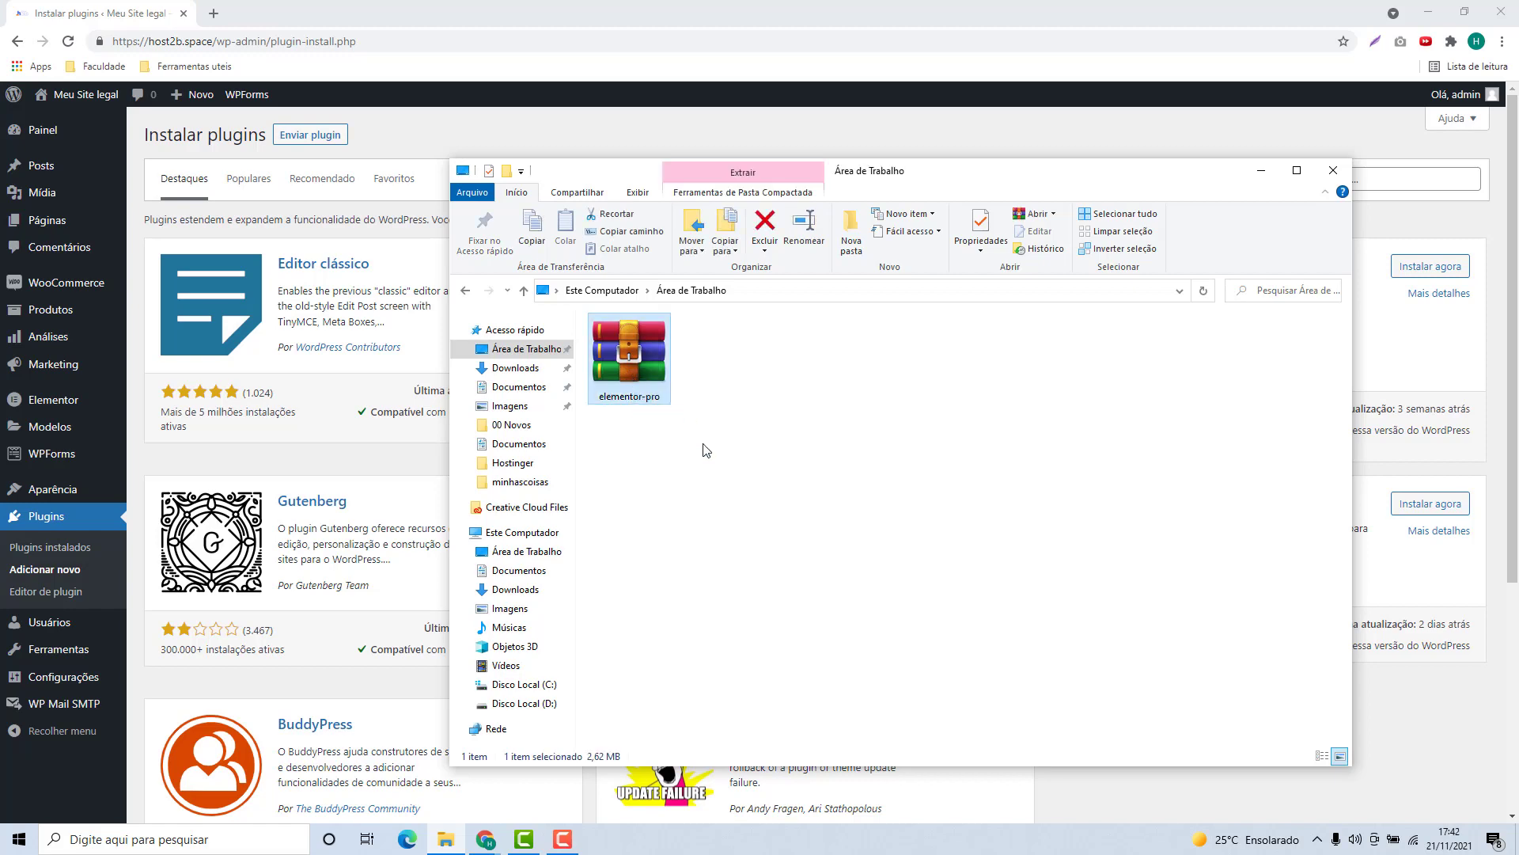
{"action": "left_click", "coordinate": [706, 448]}
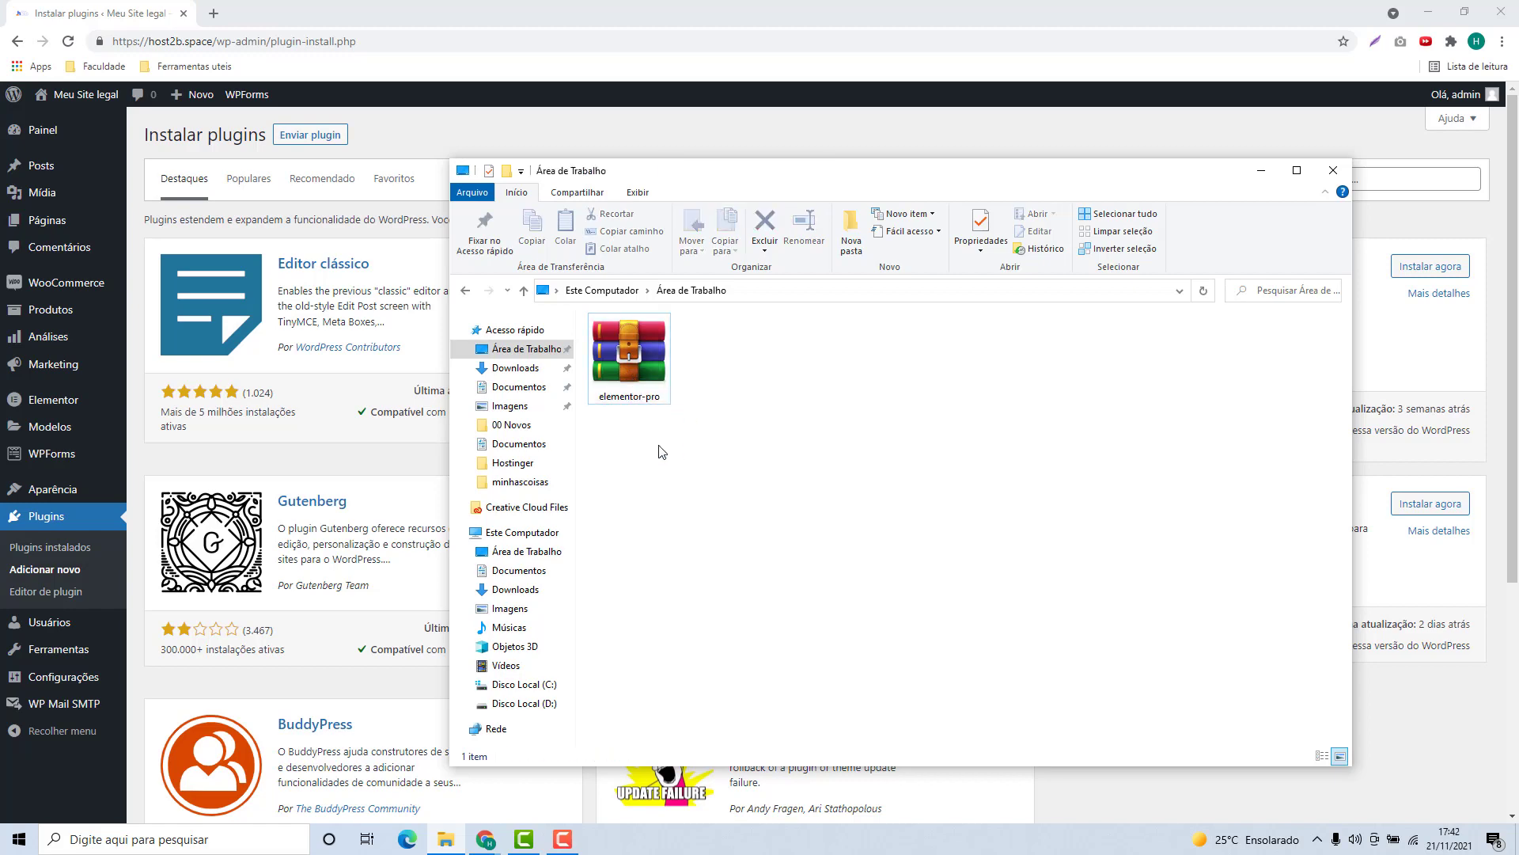
{"action": "left_click", "coordinate": [440, 470]}
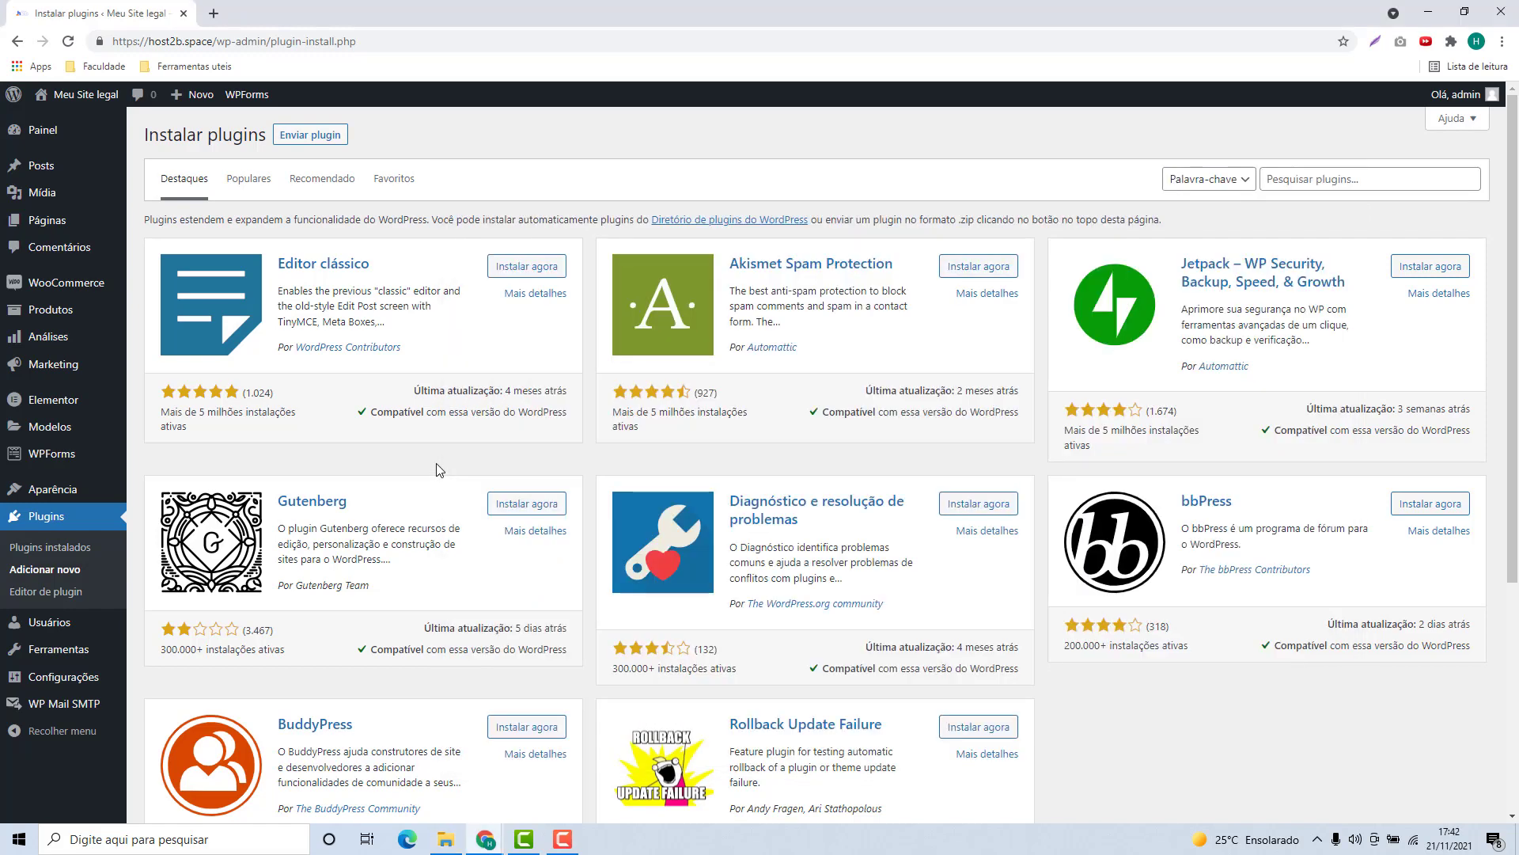
Step: Search the plugin directory for "elementor"
{"action": "left_click", "coordinate": [1332, 184]}
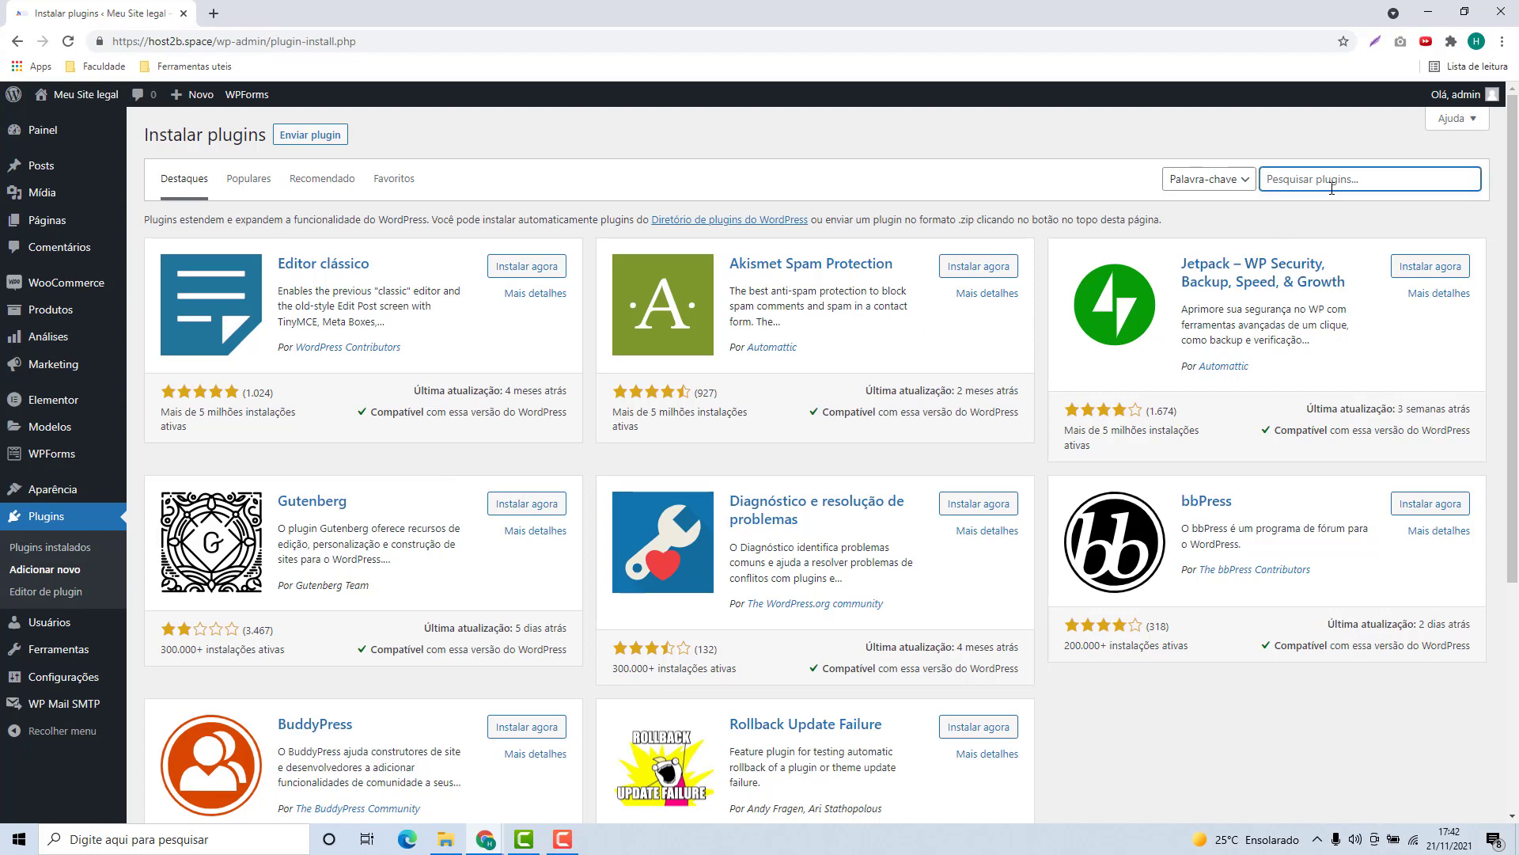
{"action": "type", "text": "elementor"}
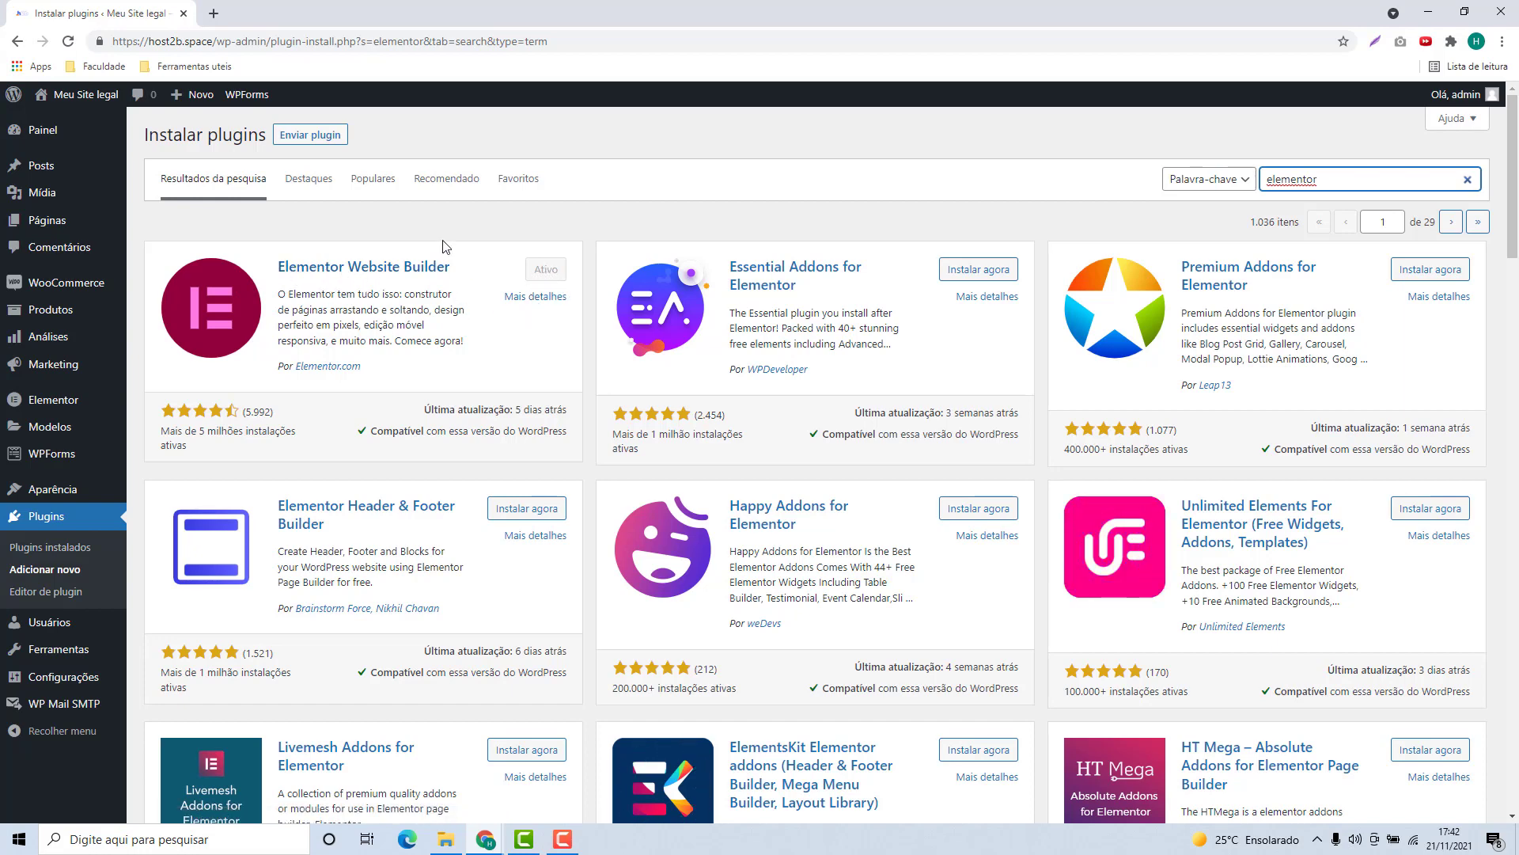
Step: Upload elementor-pro.zip from the desktop folder as a plugin, and install and activate it
{"action": "left_click", "coordinate": [309, 136]}
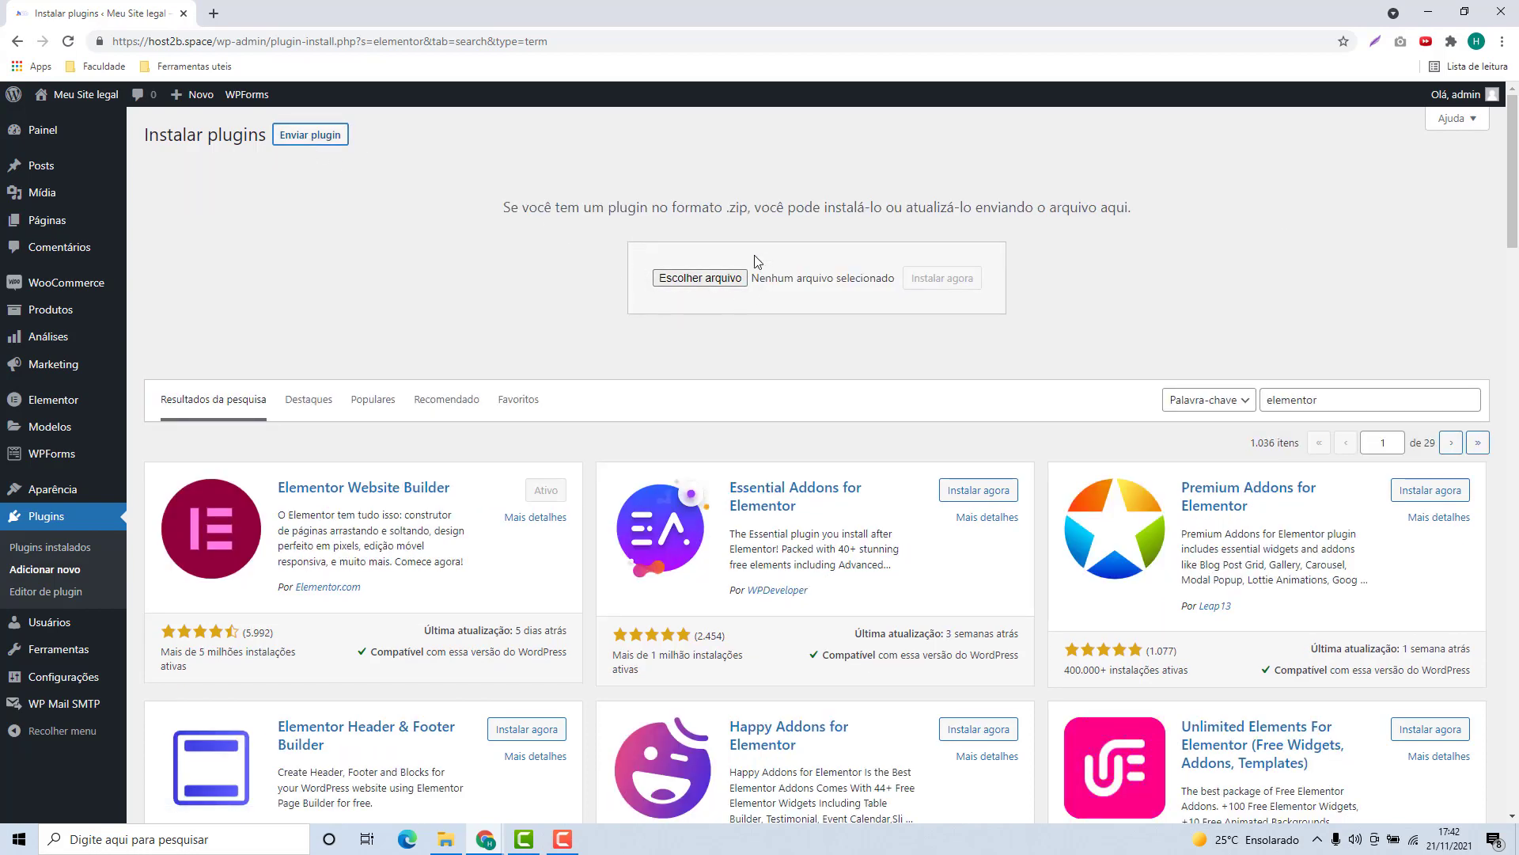
{"action": "left_click", "coordinate": [674, 284]}
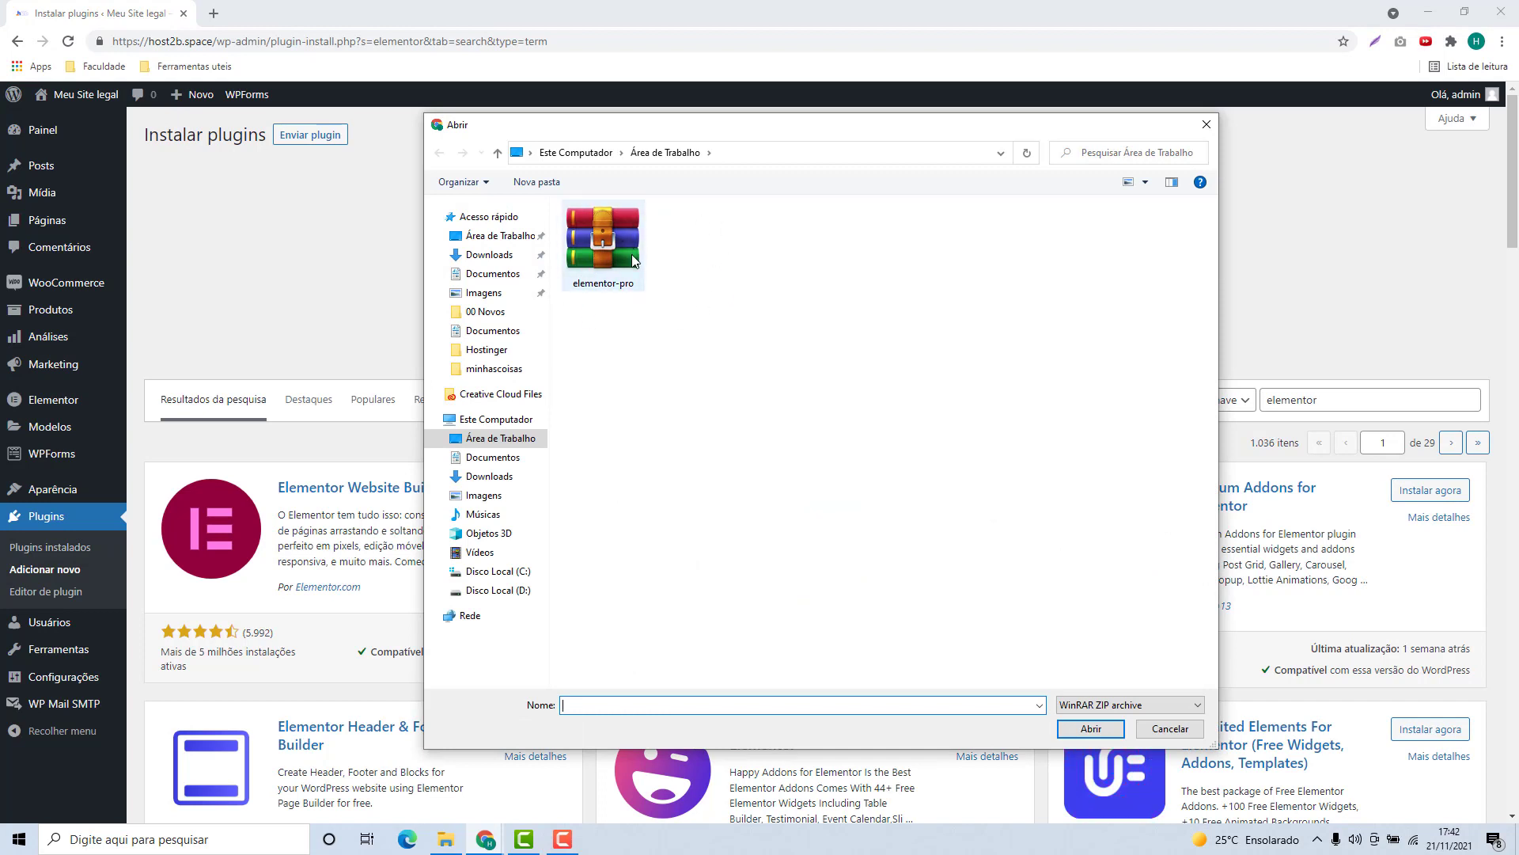
{"action": "left_click", "coordinate": [597, 269]}
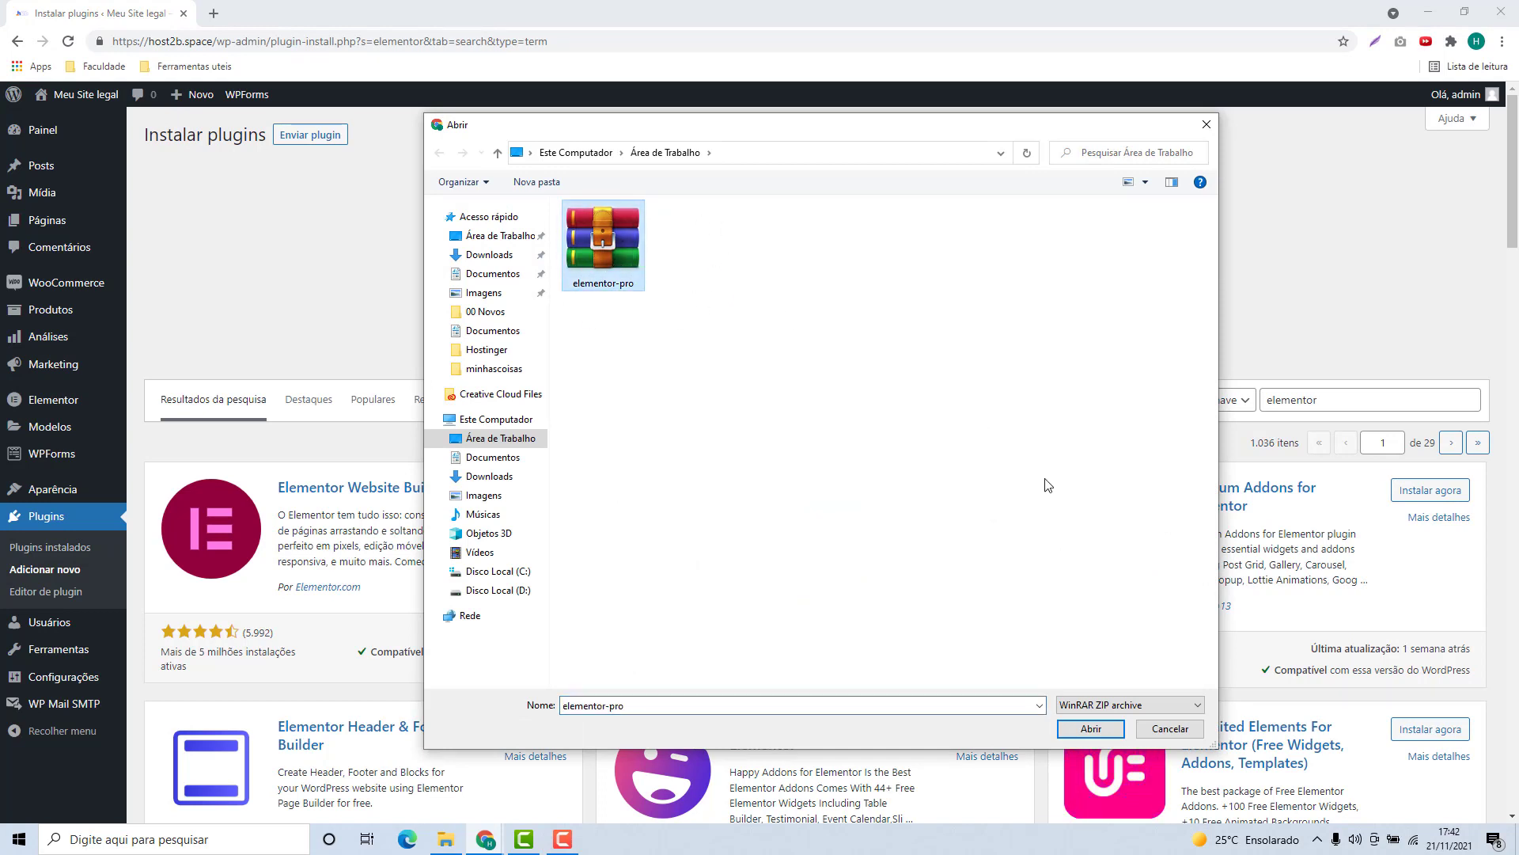
{"action": "left_click", "coordinate": [1091, 728]}
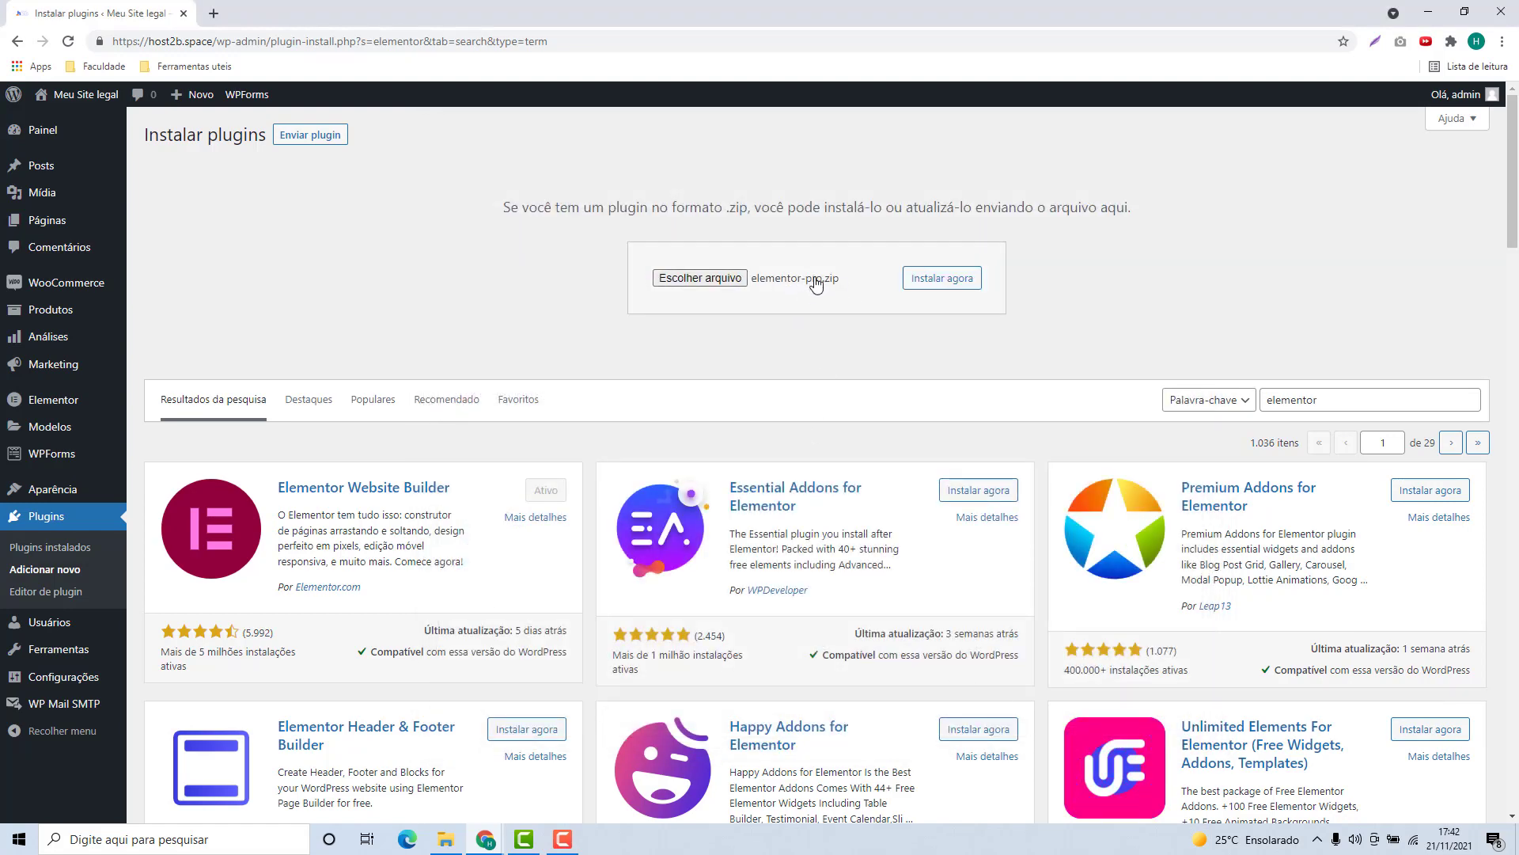
{"action": "left_click", "coordinate": [952, 288]}
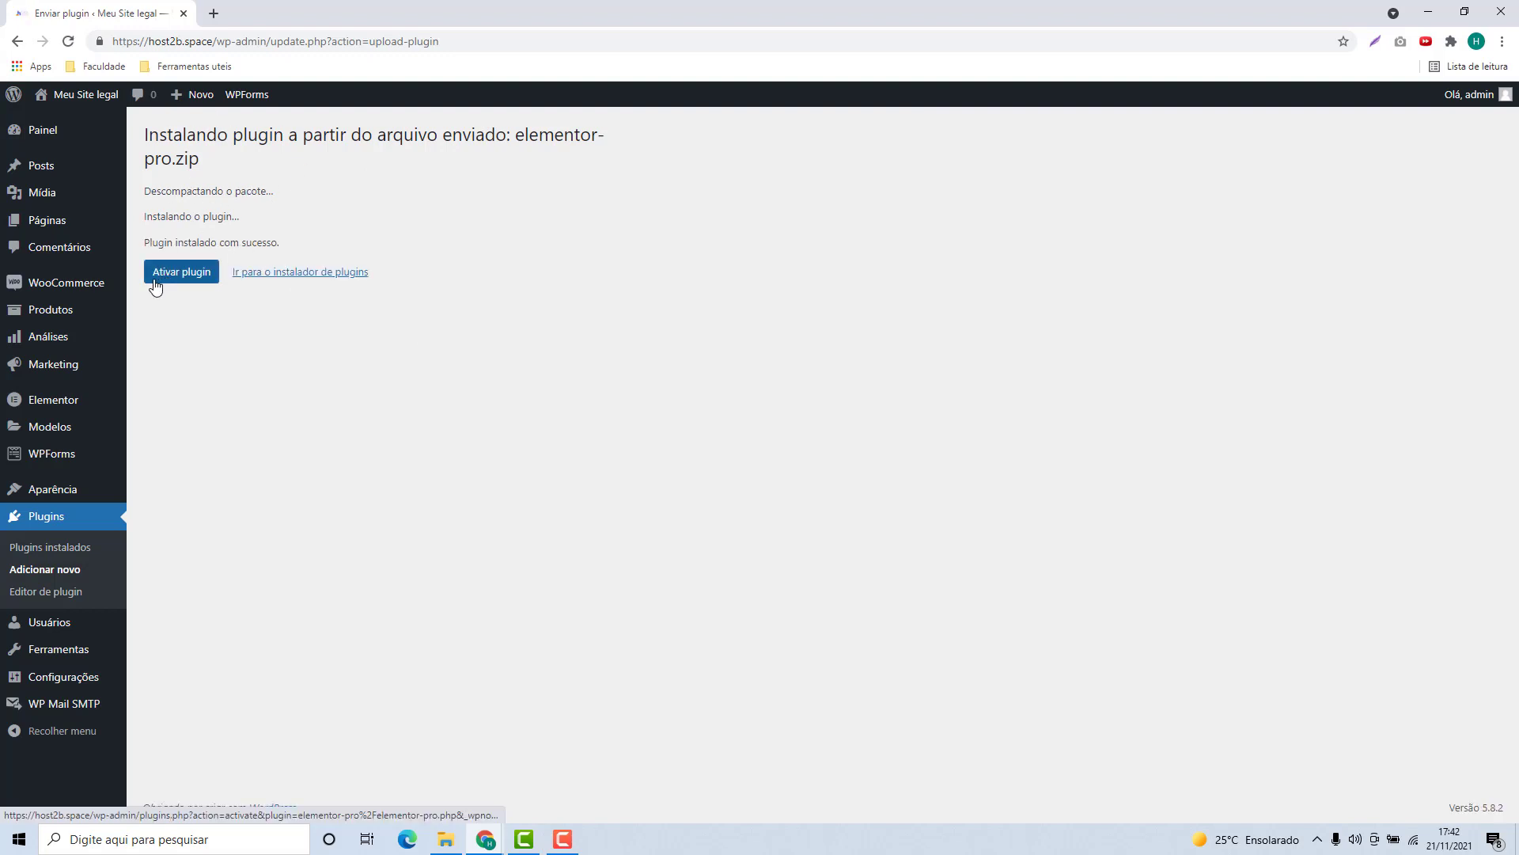
{"action": "left_click", "coordinate": [196, 278]}
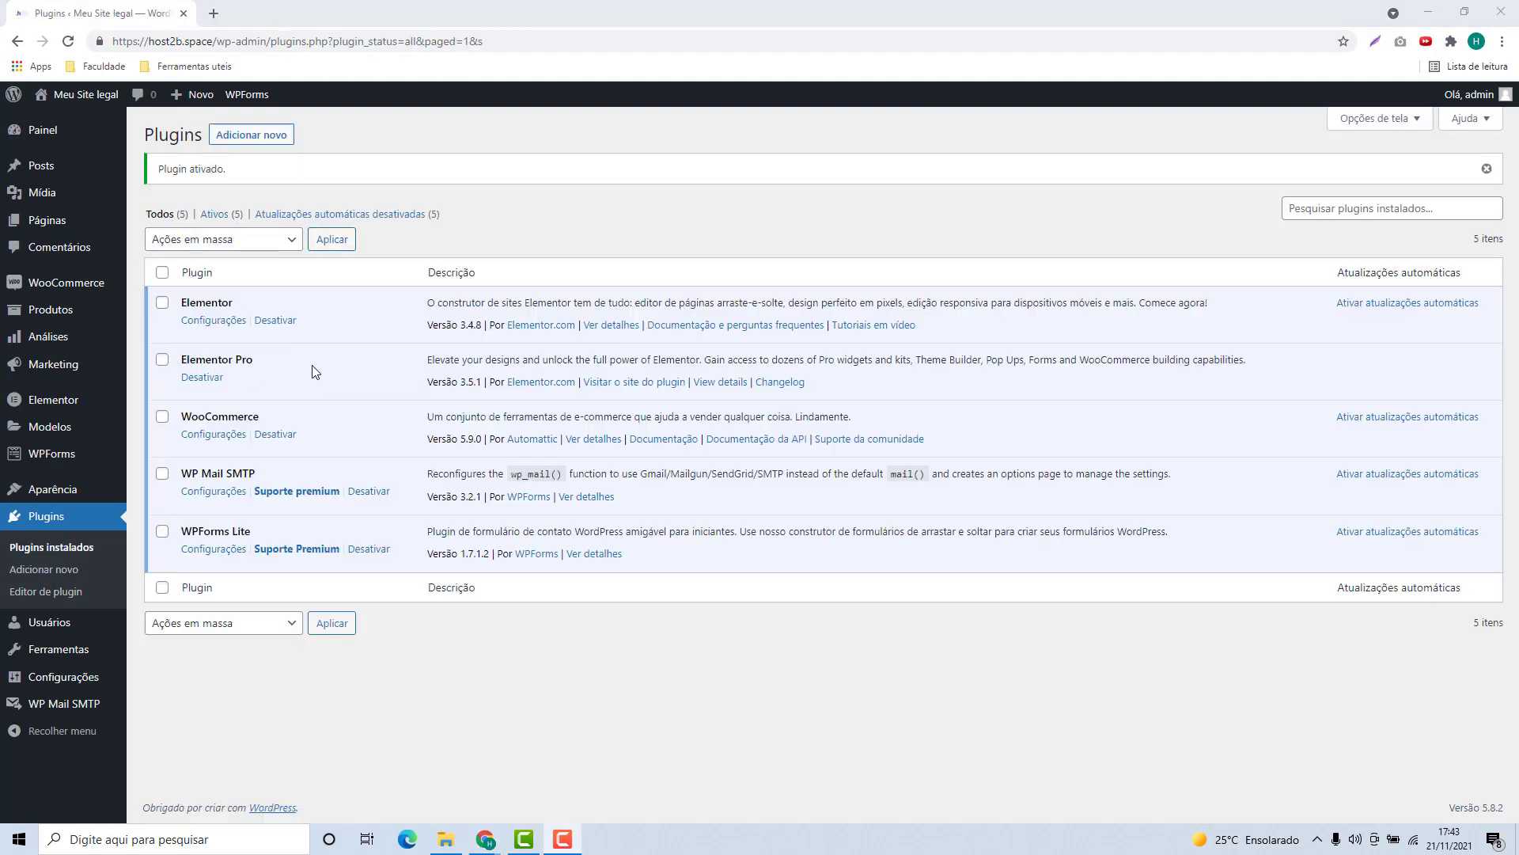
Step: Examine the Elementor and Elementor Pro entries in the list of installed plugins
{"action": "left_click_drag", "start_coordinate": [179, 308], "coordinate": [239, 314]}
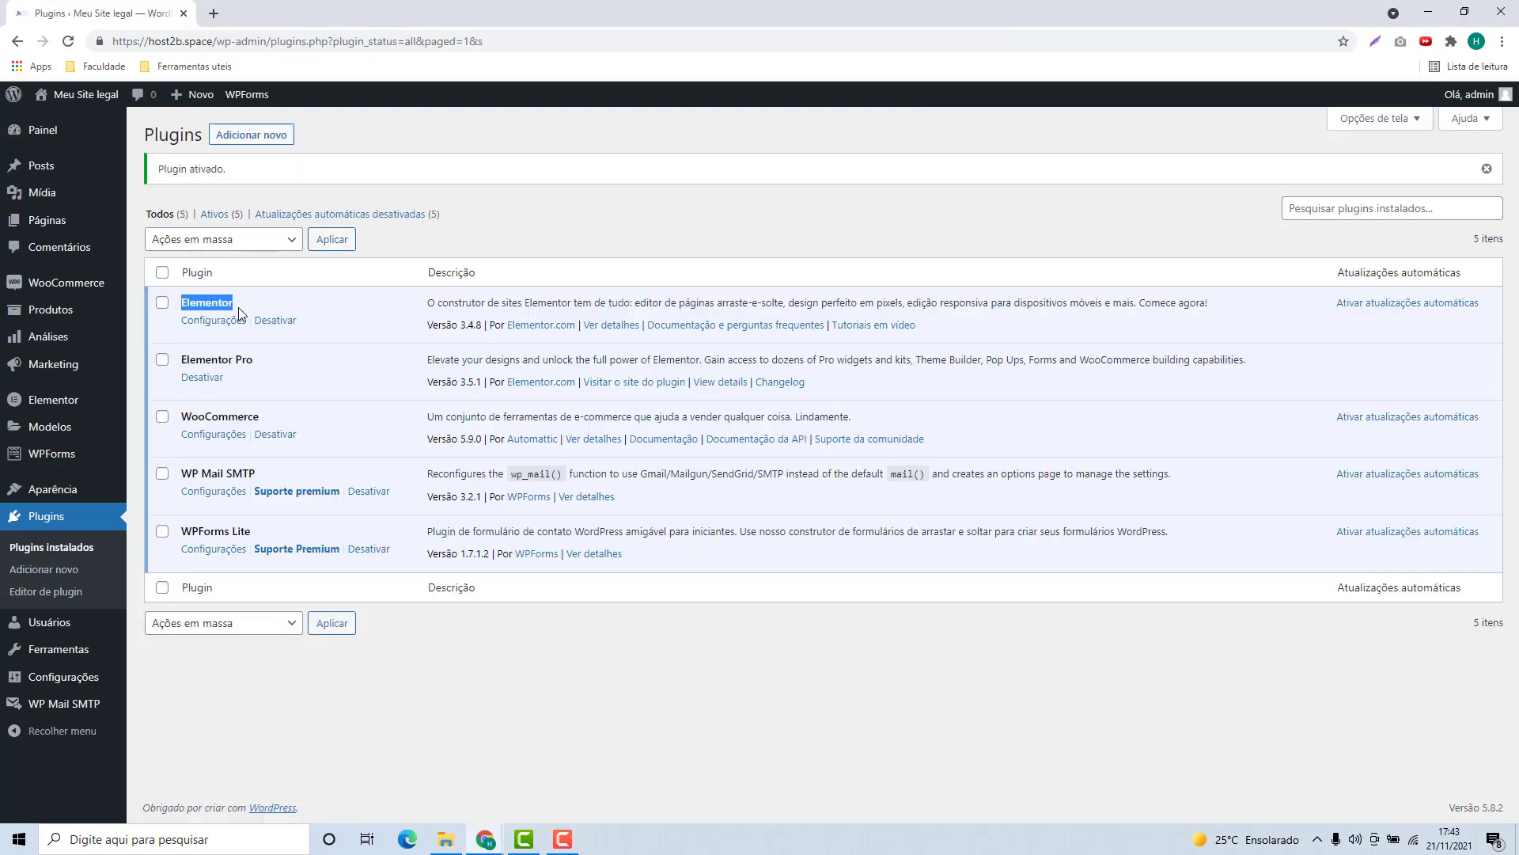
{"action": "left_click_drag", "start_coordinate": [183, 358], "coordinate": [273, 372]}
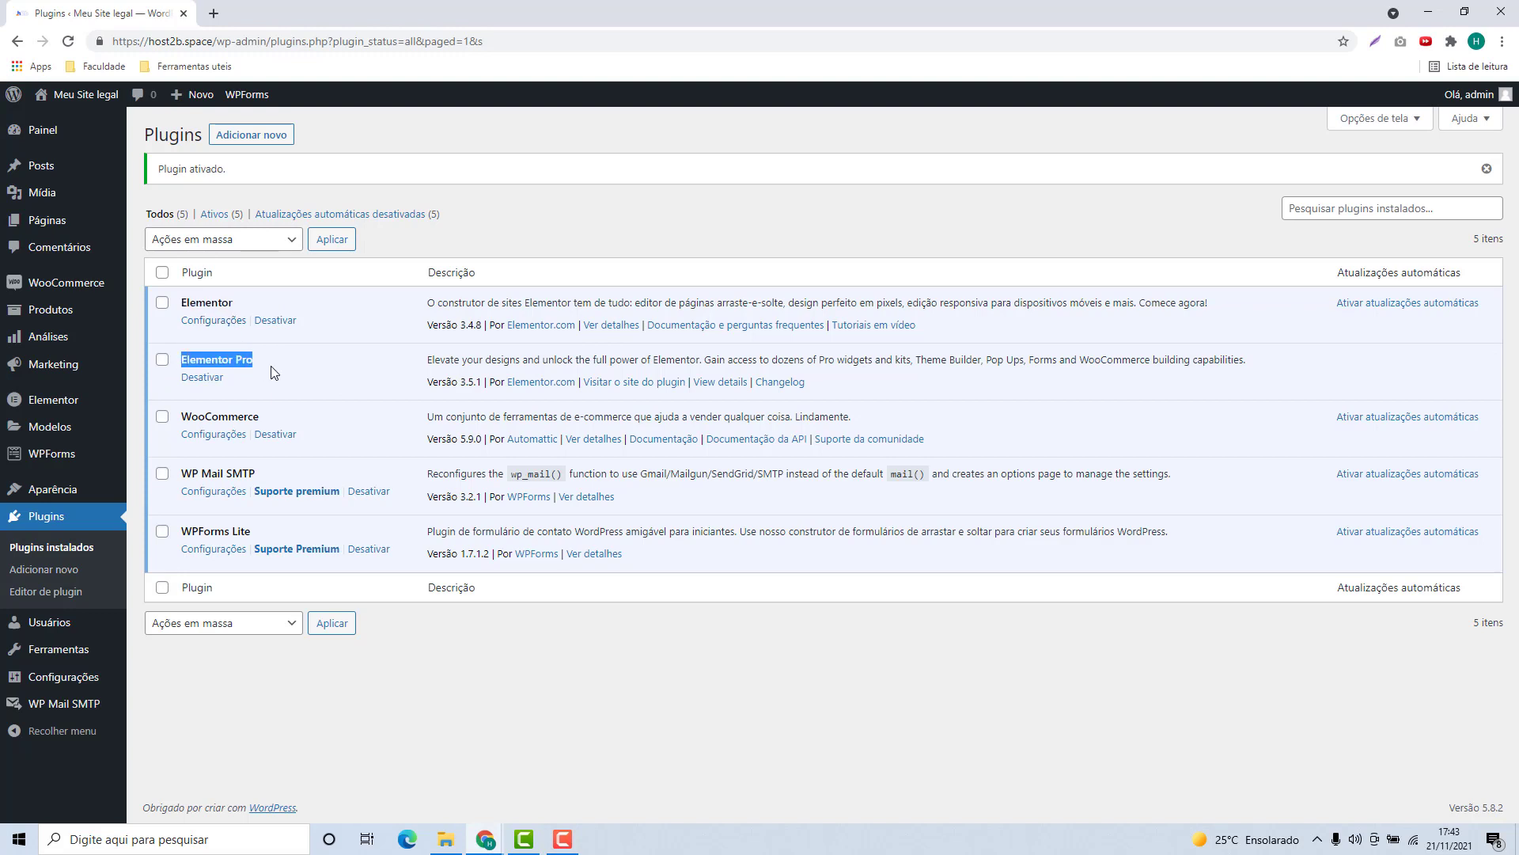
{"action": "left_click", "coordinate": [287, 370]}
Step: Create a new page titled "Exemplo" and open it for editing with Elementor
{"action": "mouse_move", "coordinate": [52, 226]}
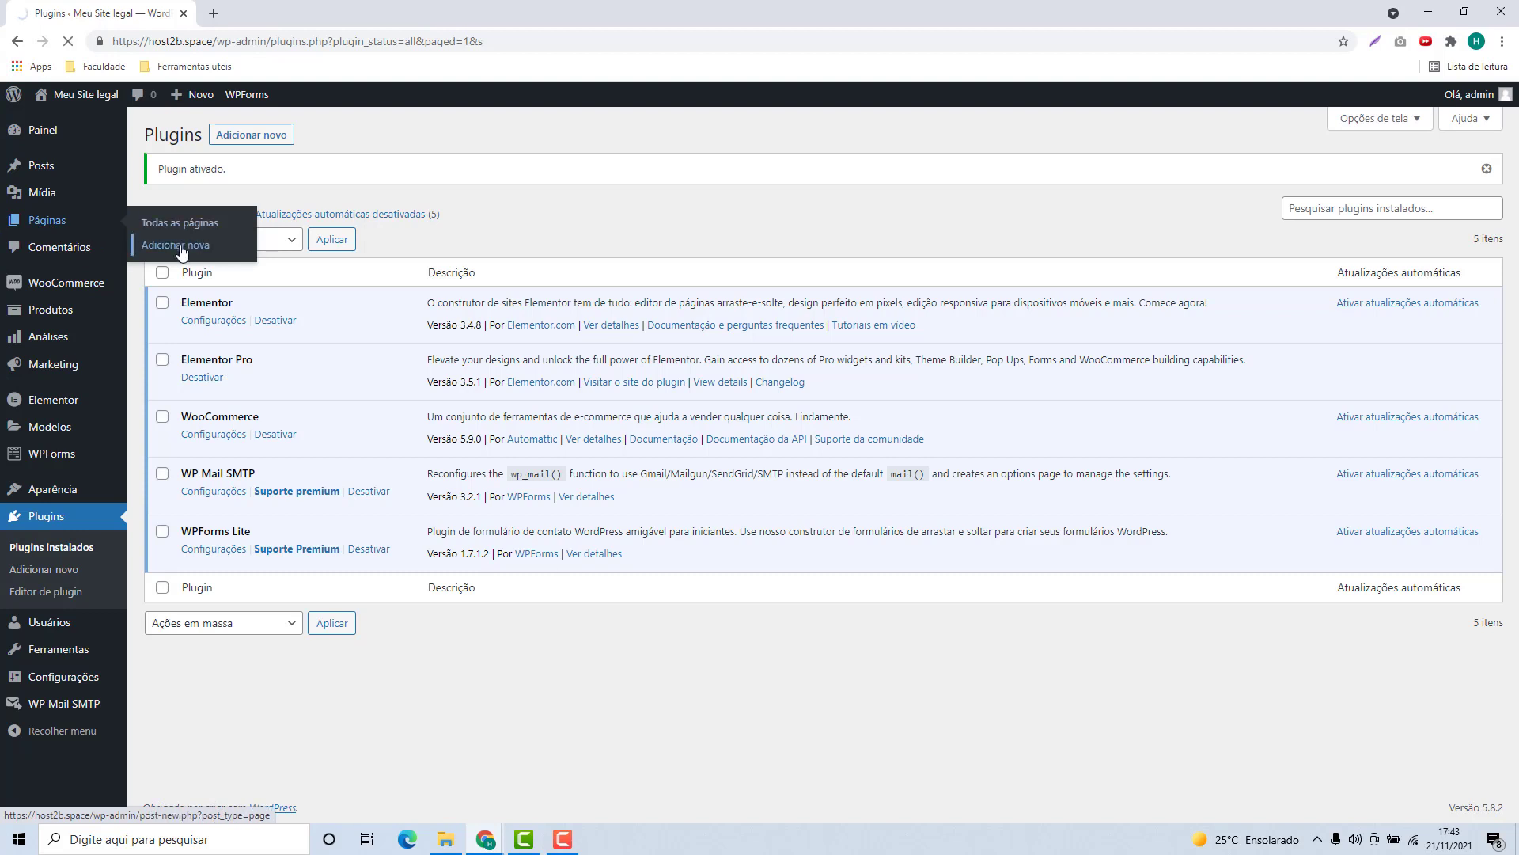
{"action": "type", "text": "E"}
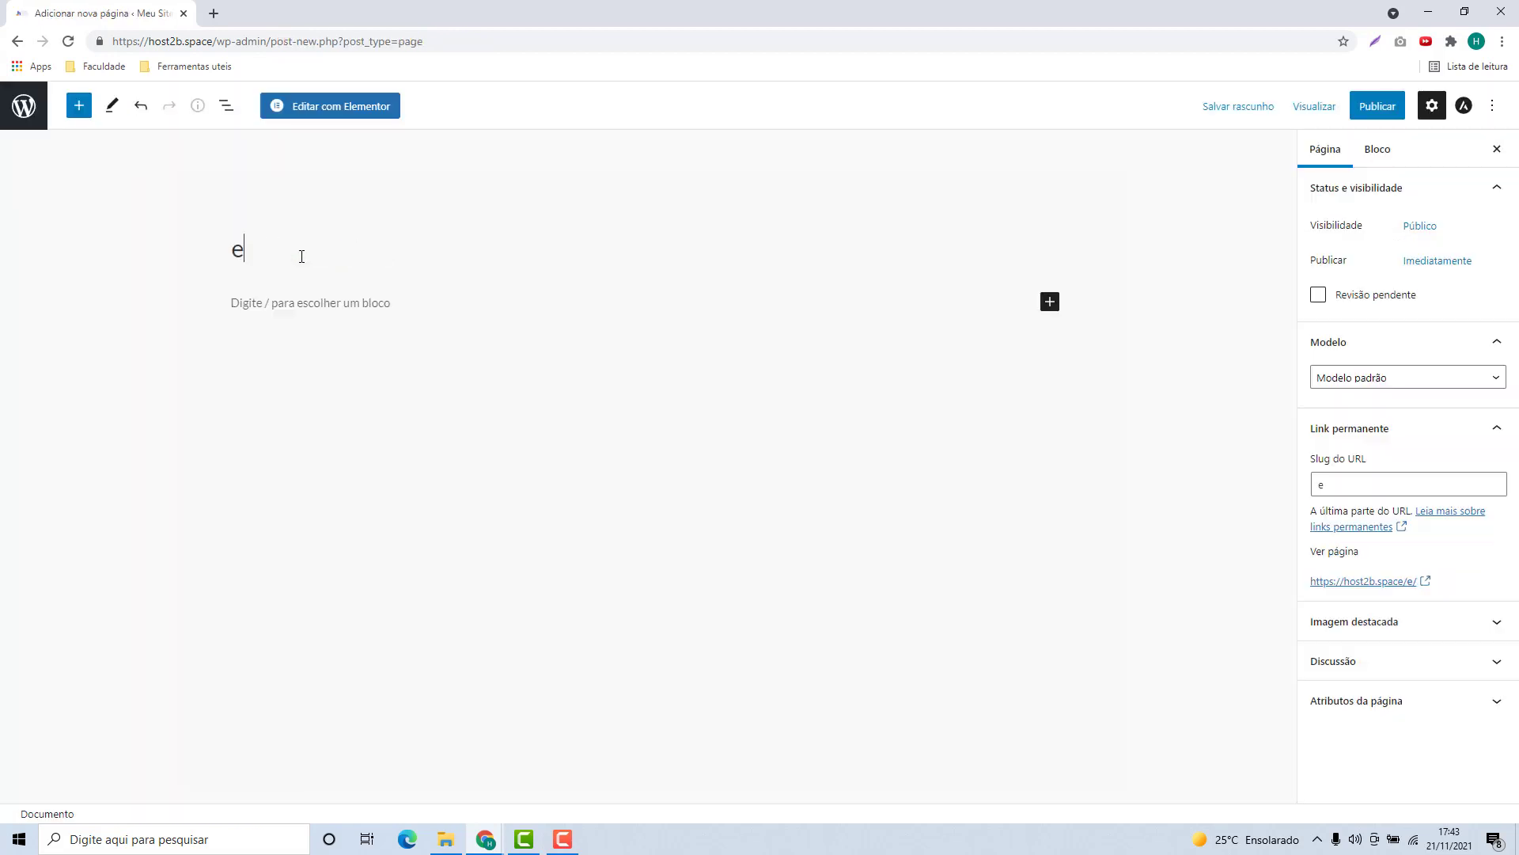
{"action": "key", "text": "BackSpace"}
{"action": "type", "text": "Exemplo"}
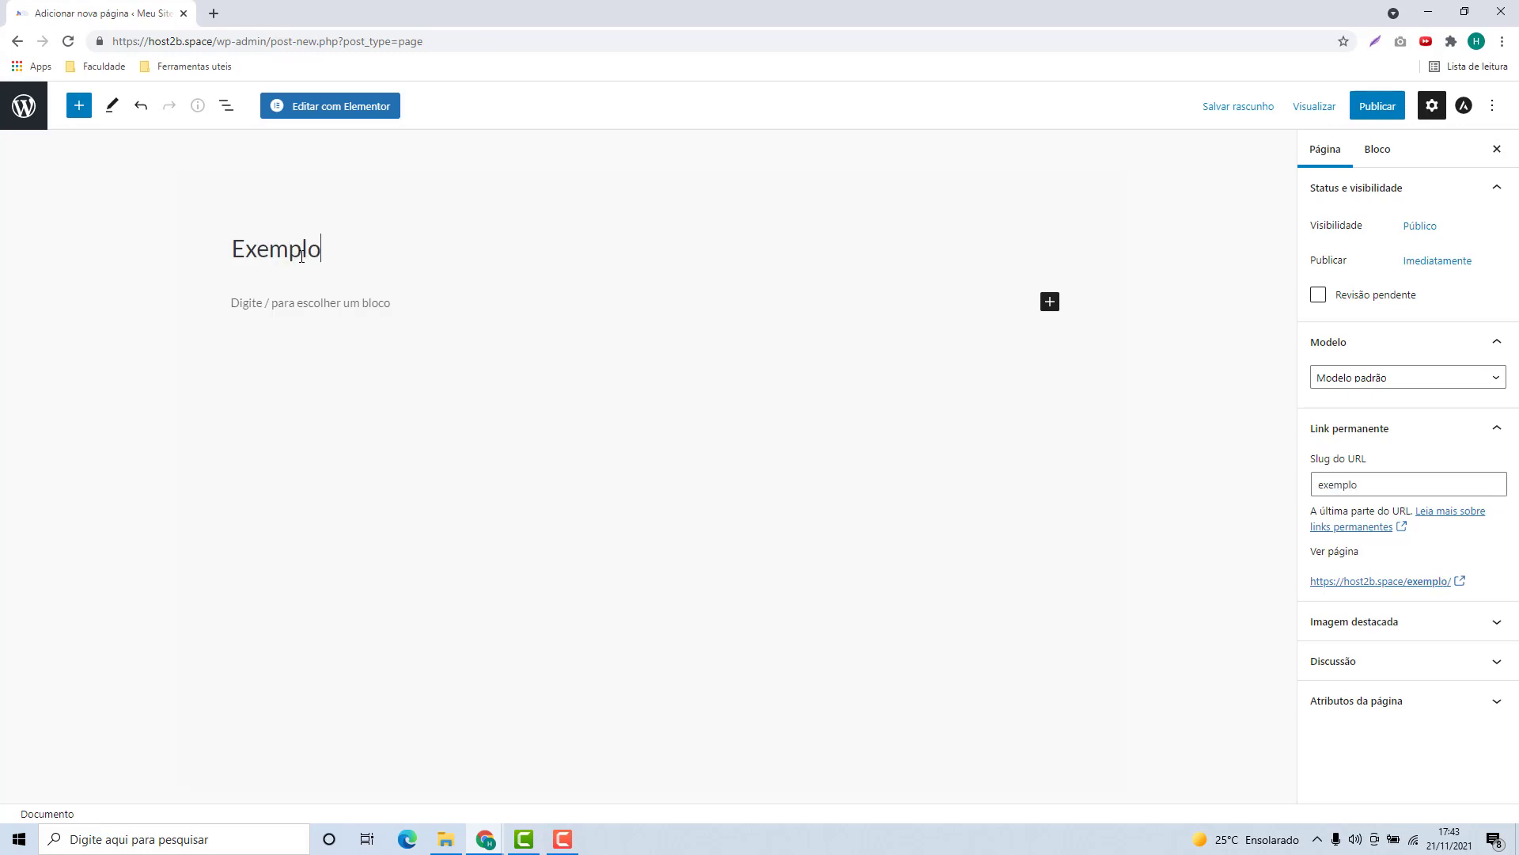
{"action": "key", "text": "Return"}
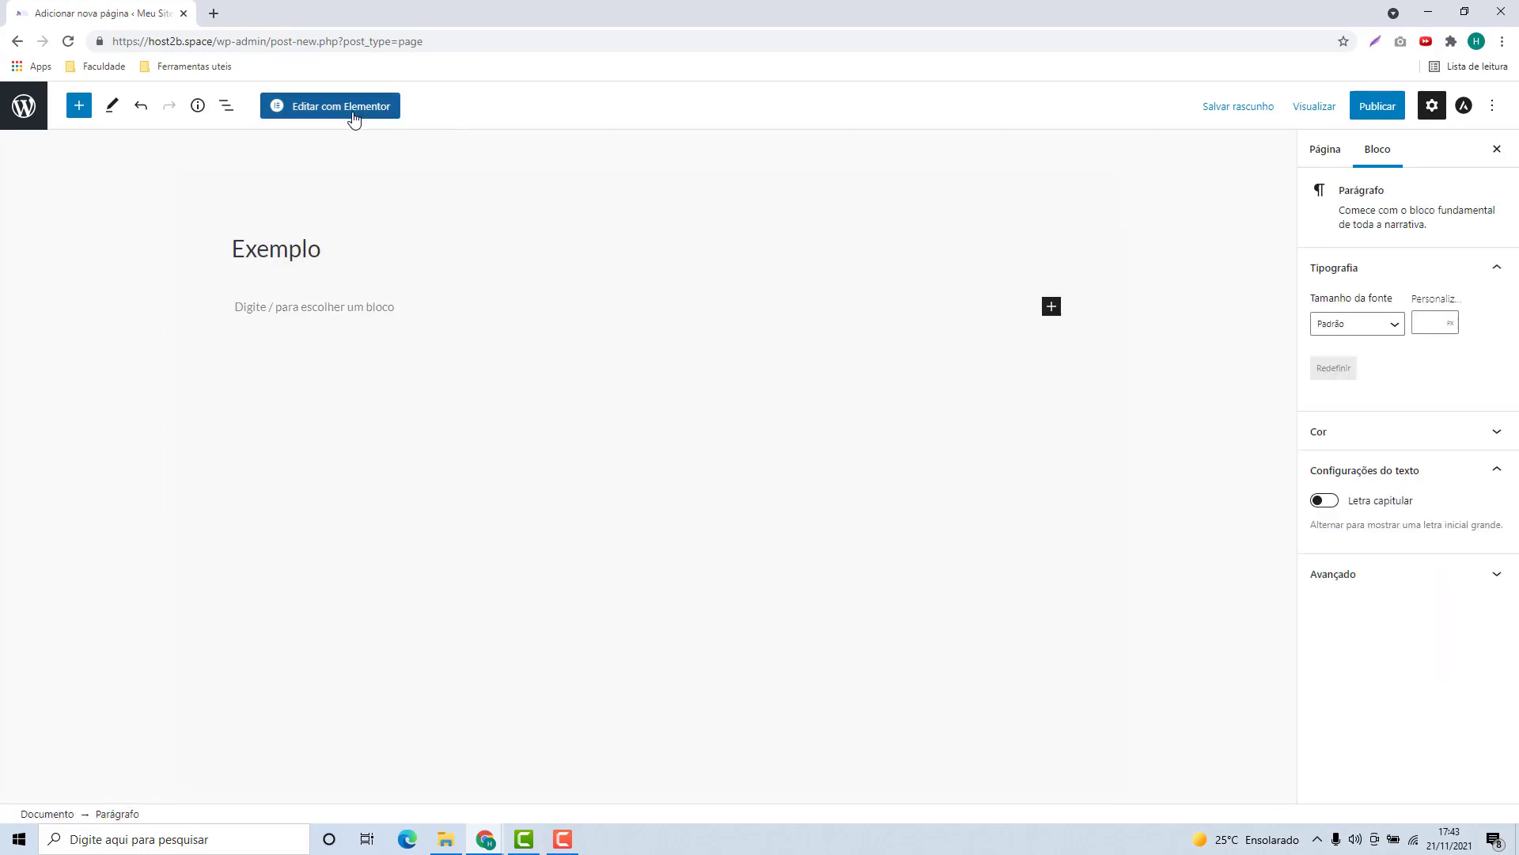
{"action": "left_click", "coordinate": [354, 106]}
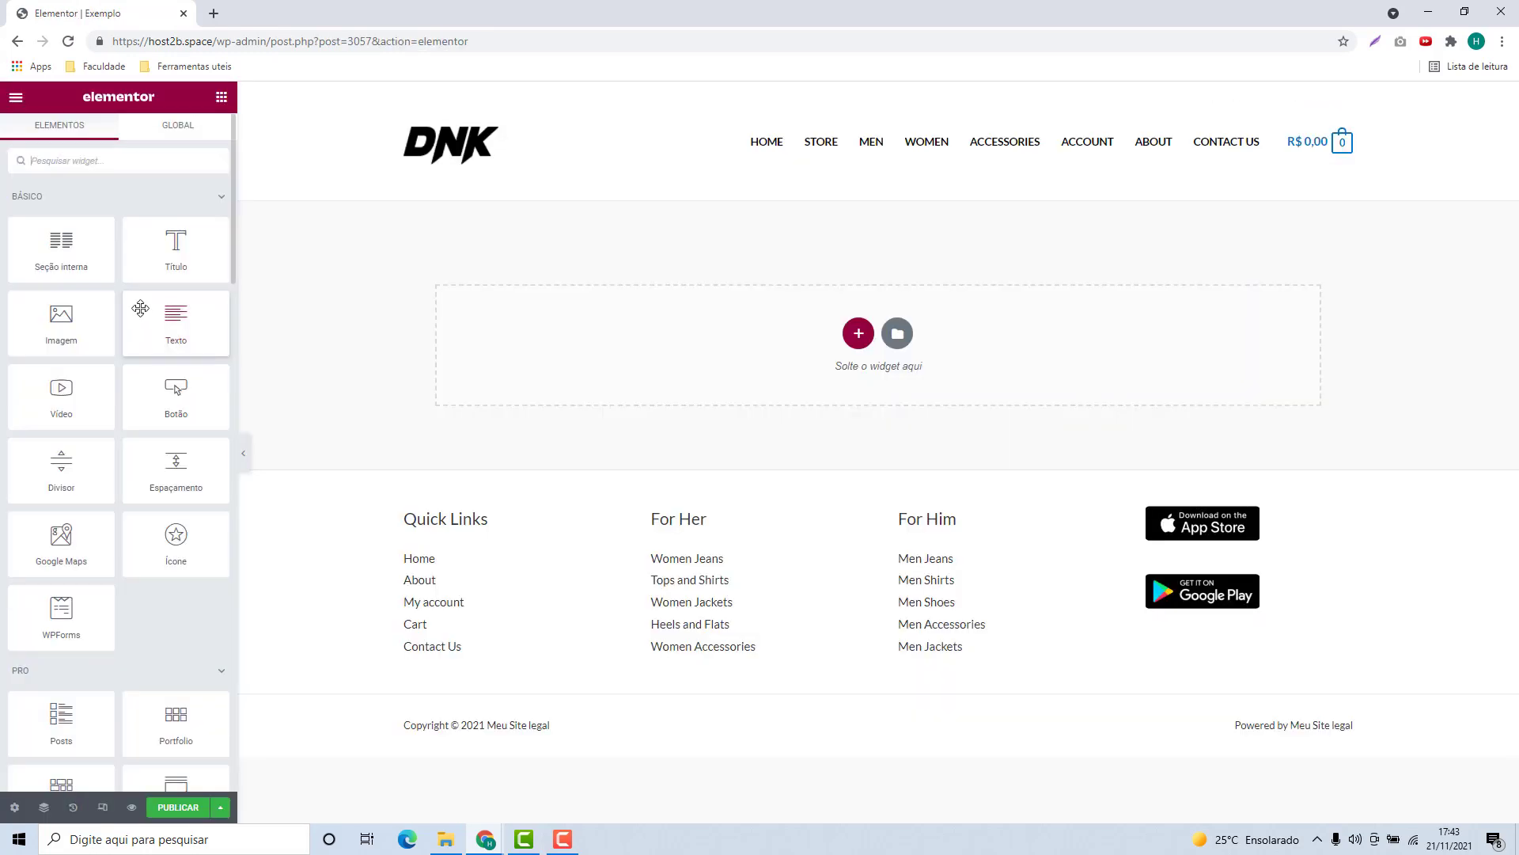
Step: Browse the Pro widgets and add a new section with a single-column structure to the page
{"action": "scroll", "coordinate": [126, 320], "scroll_direction": "down", "scroll_amount": 5}
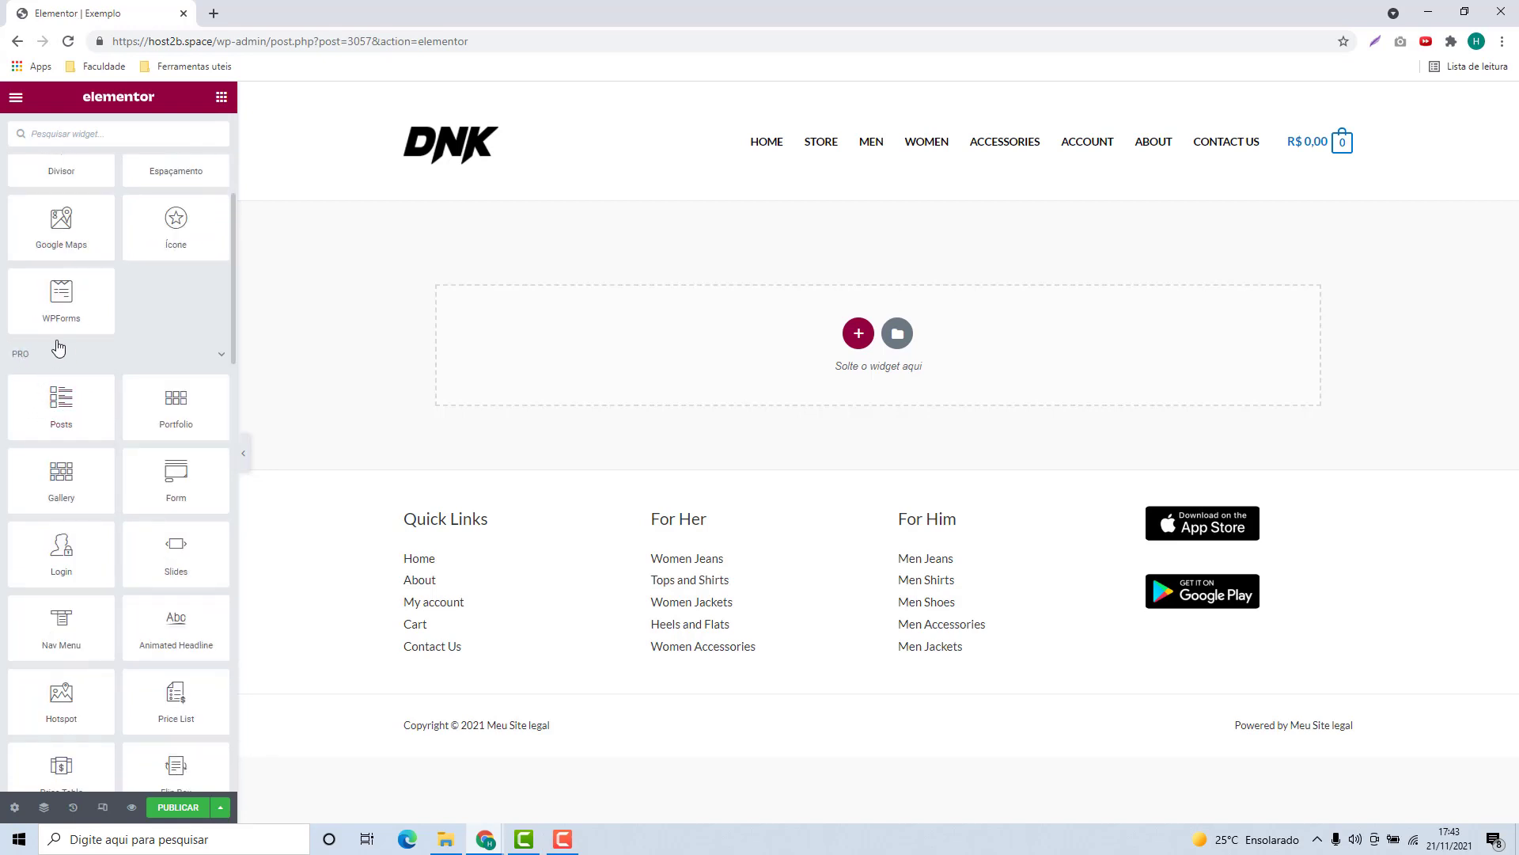
{"action": "scroll", "coordinate": [42, 400], "scroll_direction": "down", "scroll_amount": 2}
{"action": "scroll", "coordinate": [42, 404], "scroll_direction": "down", "scroll_amount": 3}
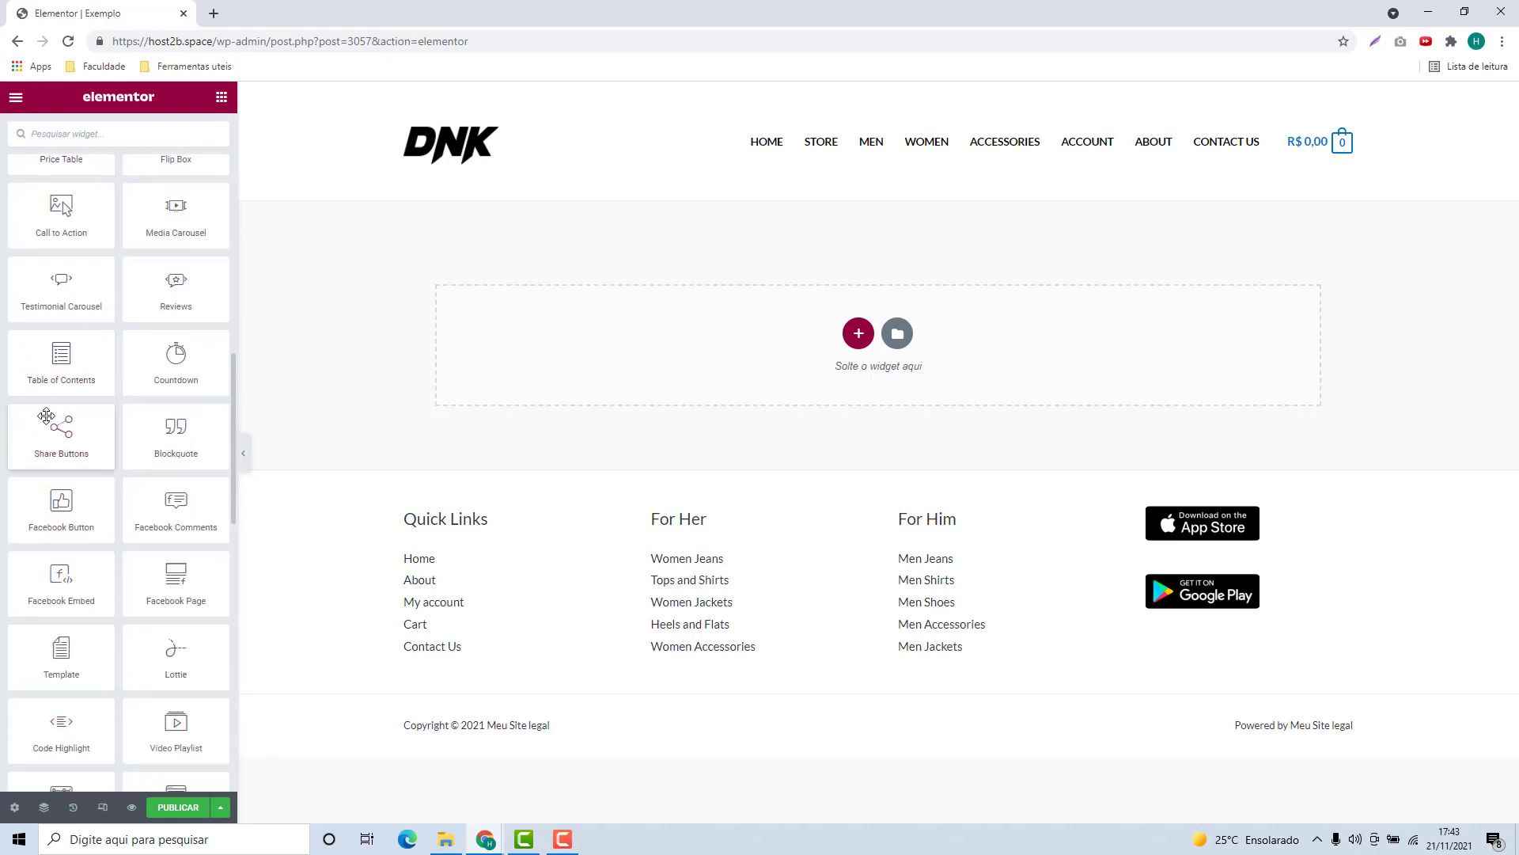
{"action": "left_click", "coordinate": [859, 334]}
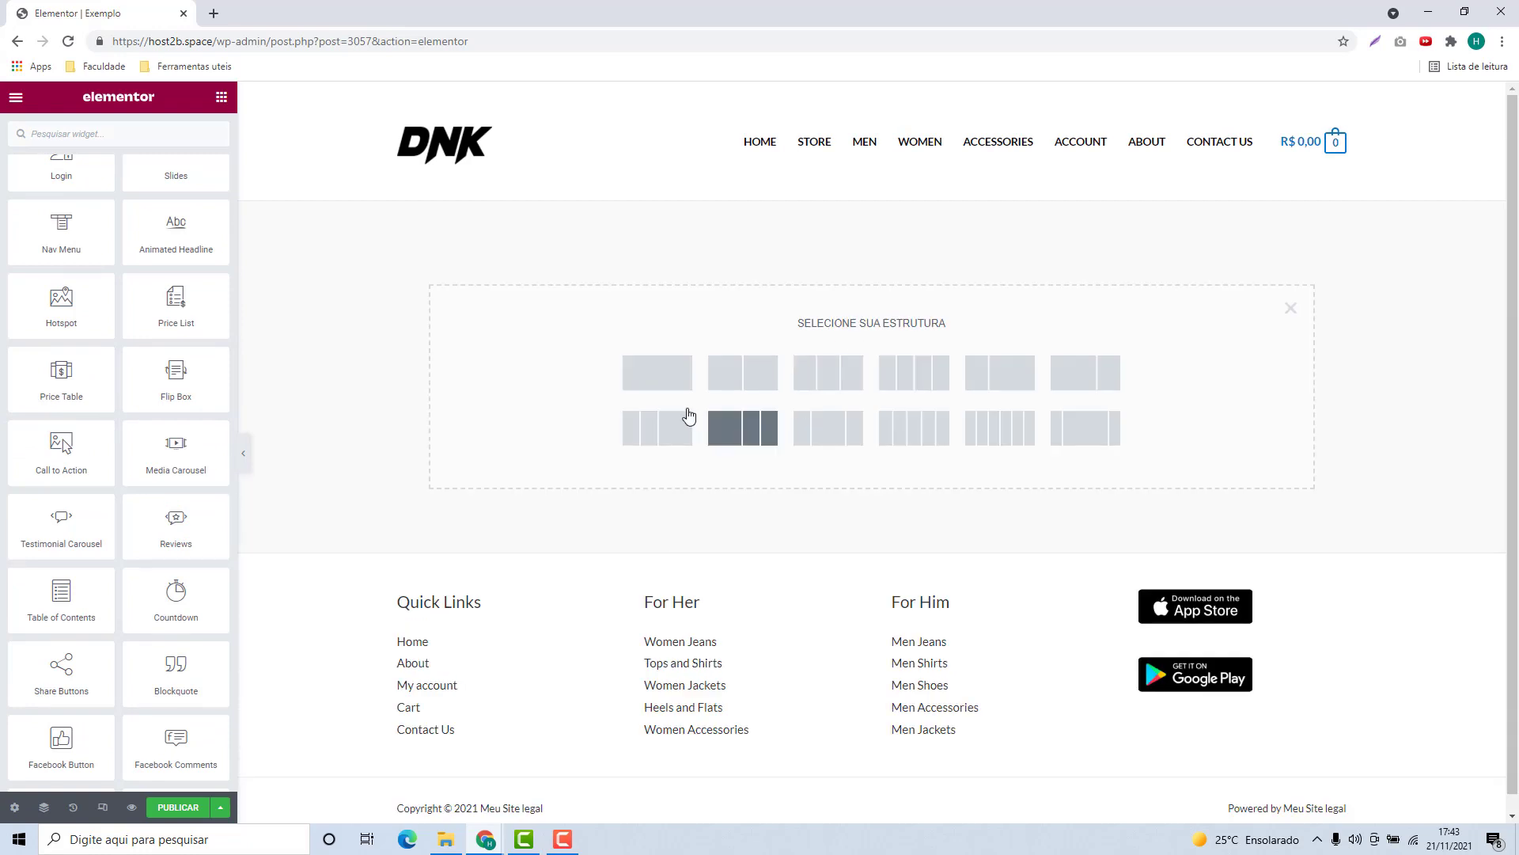
{"action": "left_click", "coordinate": [661, 380]}
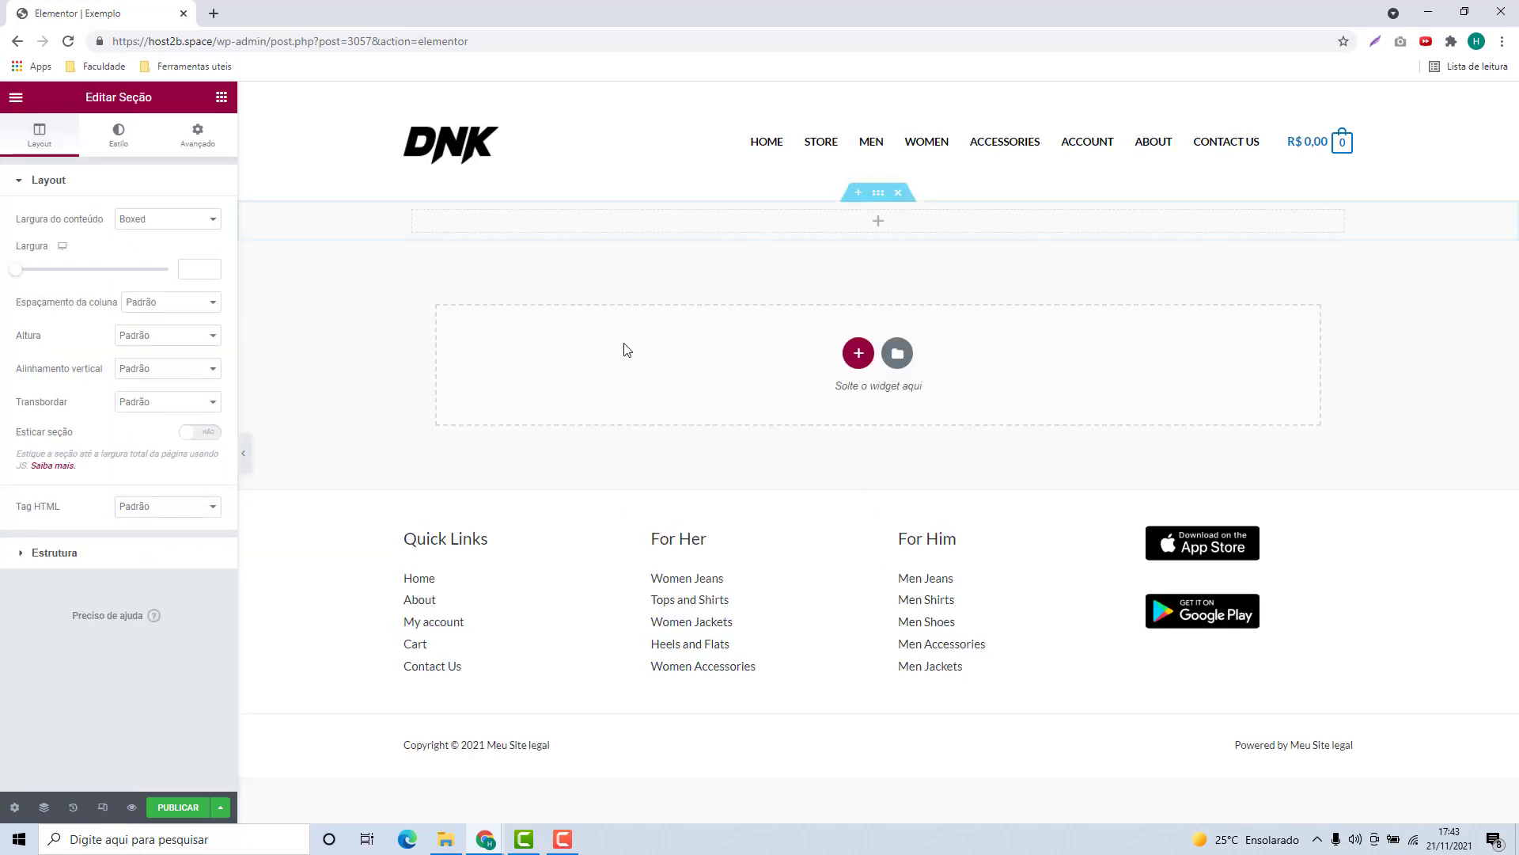
Step: Place the Pro Posts widget in the empty single-column section
{"action": "left_click", "coordinate": [221, 97]}
{"action": "scroll", "coordinate": [159, 289], "scroll_direction": "down", "scroll_amount": 1}
{"action": "scroll", "coordinate": [160, 308], "scroll_direction": "down", "scroll_amount": 3}
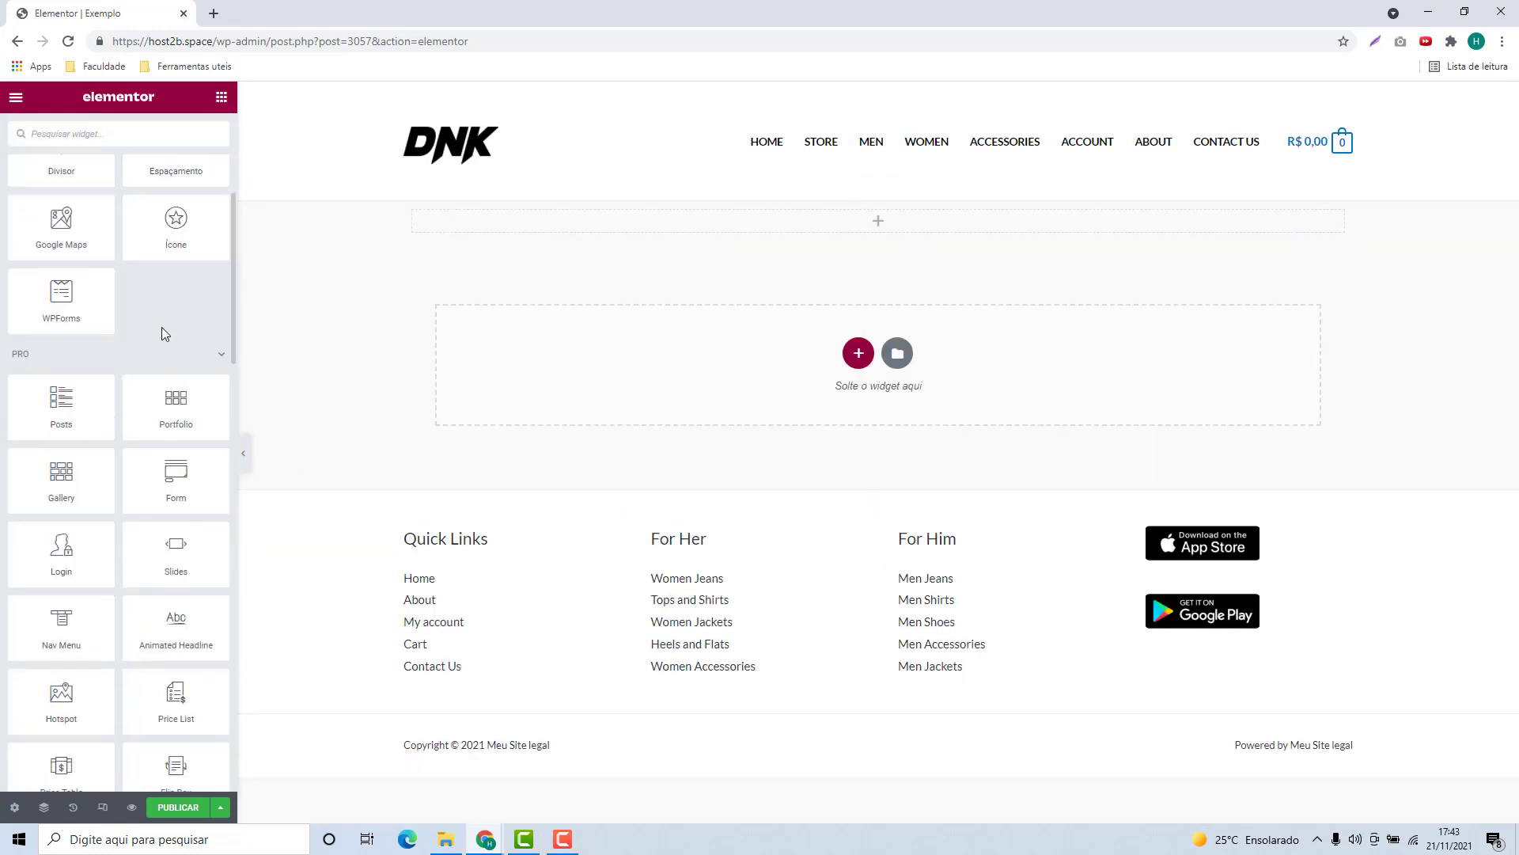
{"action": "left_click_drag", "start_coordinate": [81, 399], "coordinate": [792, 223]}
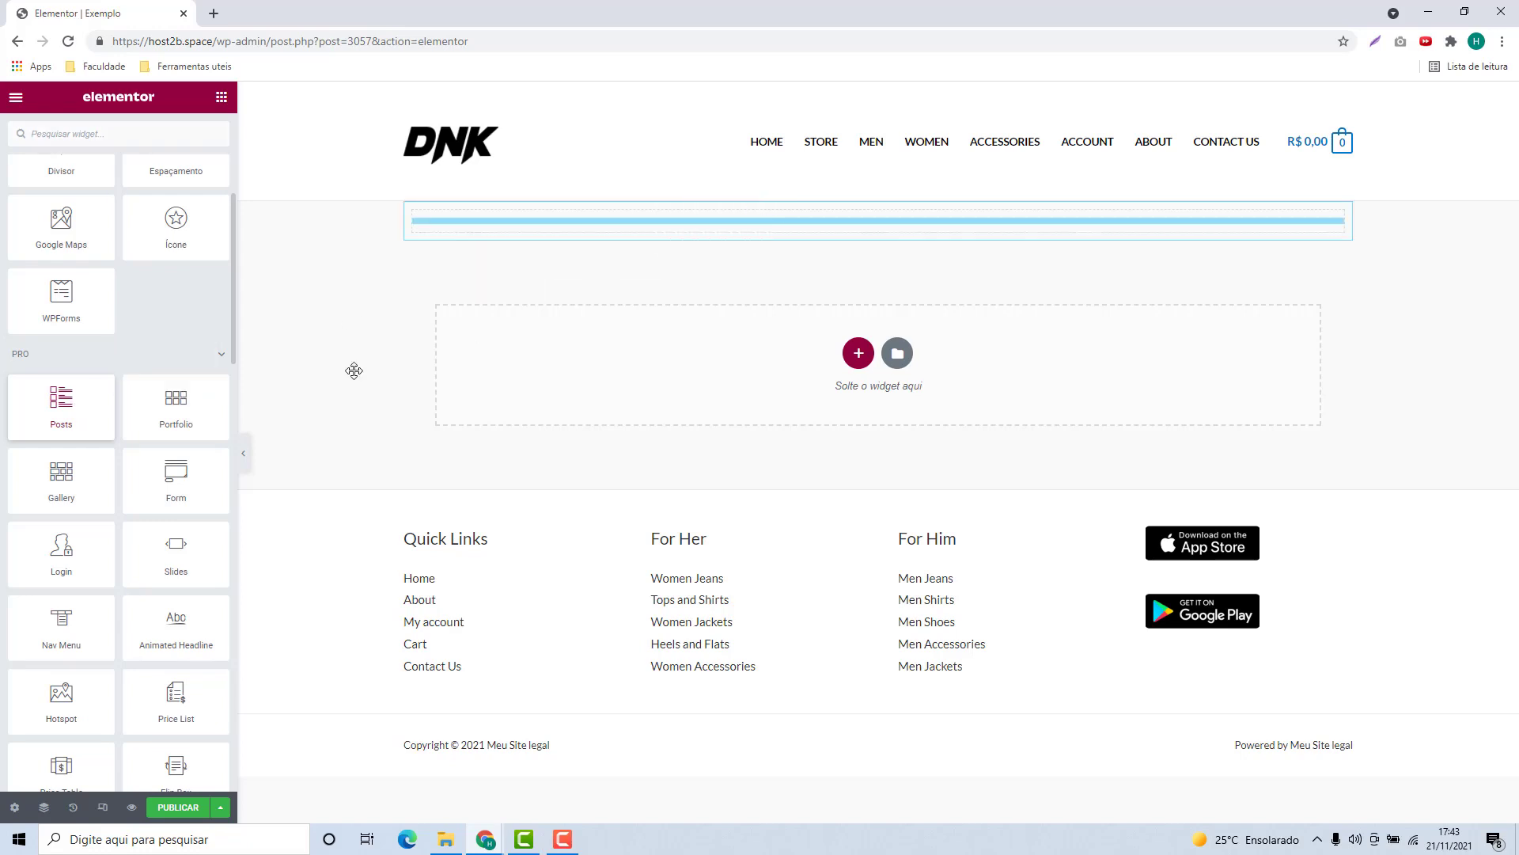
Step: Add an Animated Headline widget directly below the posts in the same section
{"action": "left_click", "coordinate": [222, 97]}
{"action": "scroll", "coordinate": [122, 383], "scroll_direction": "down", "scroll_amount": 3}
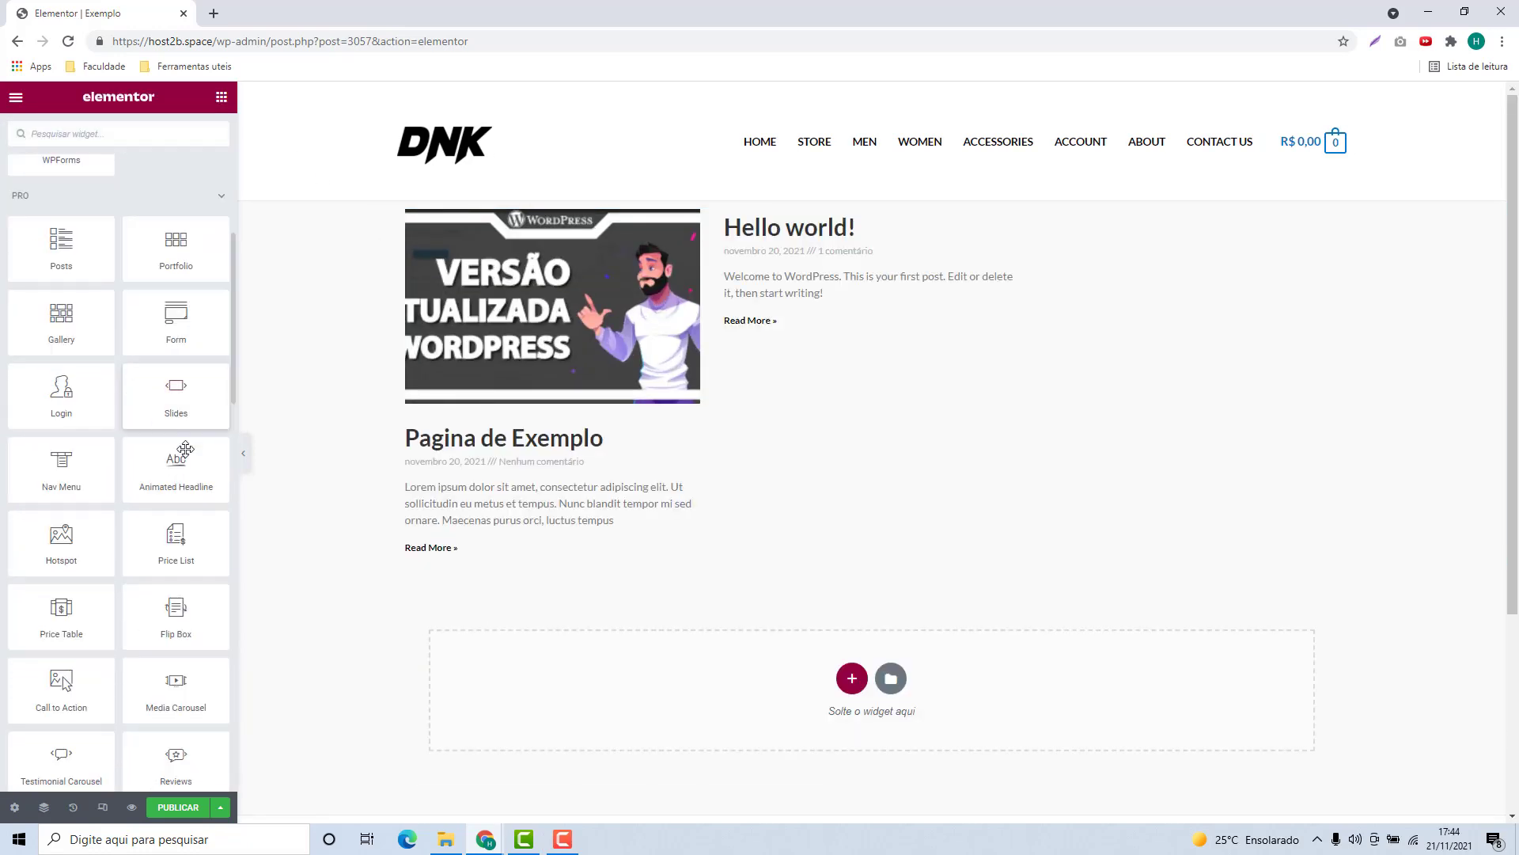
{"action": "left_click_drag", "start_coordinate": [178, 475], "coordinate": [475, 569]}
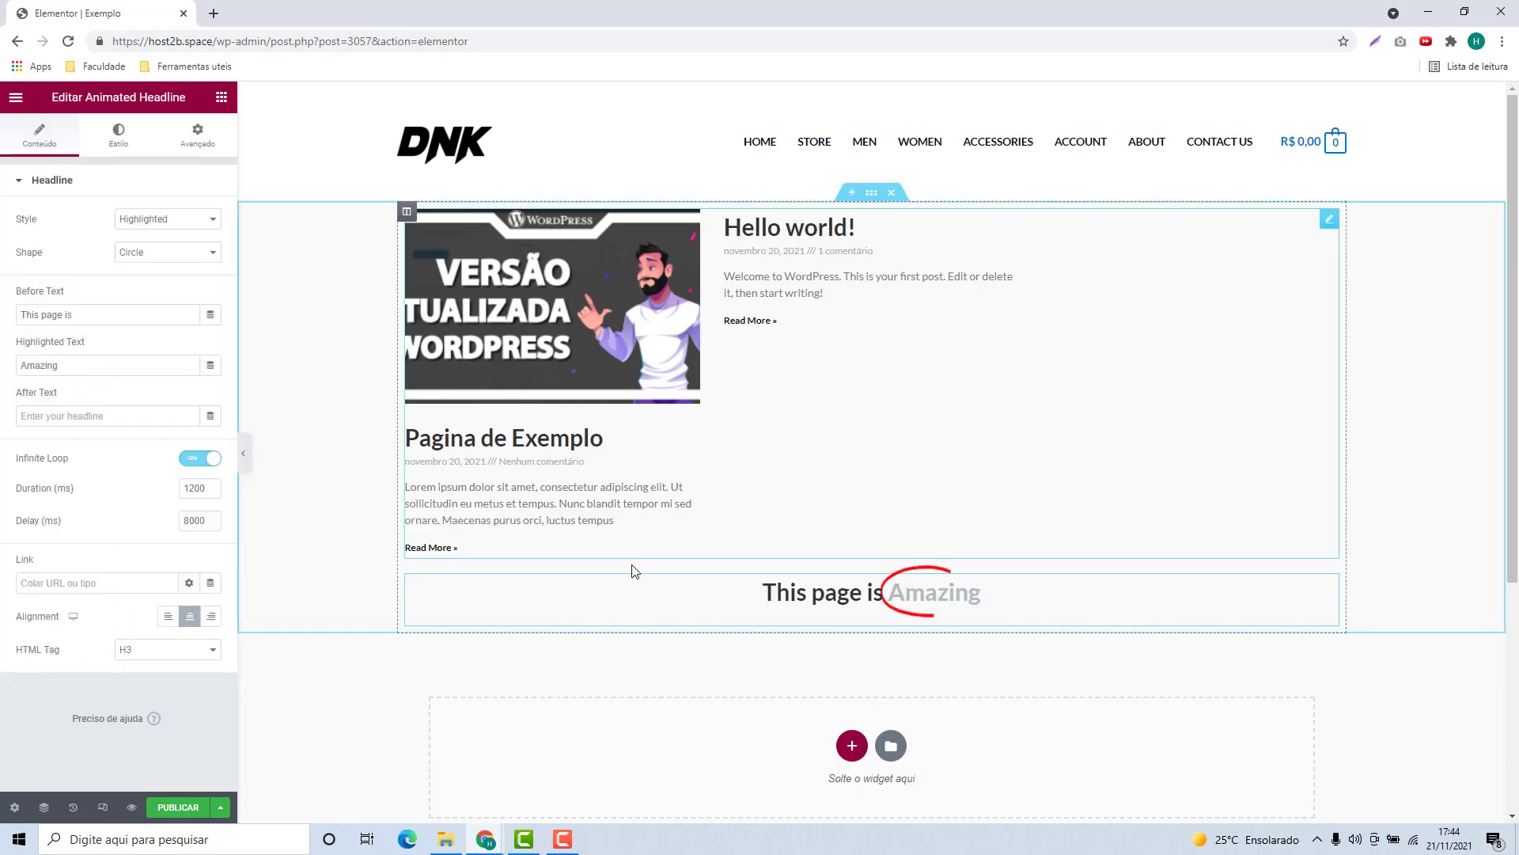
Step: Add a Video Playlist widget below the animated headline
{"action": "left_click", "coordinate": [222, 102]}
{"action": "scroll", "coordinate": [176, 352], "scroll_direction": "down", "scroll_amount": 10}
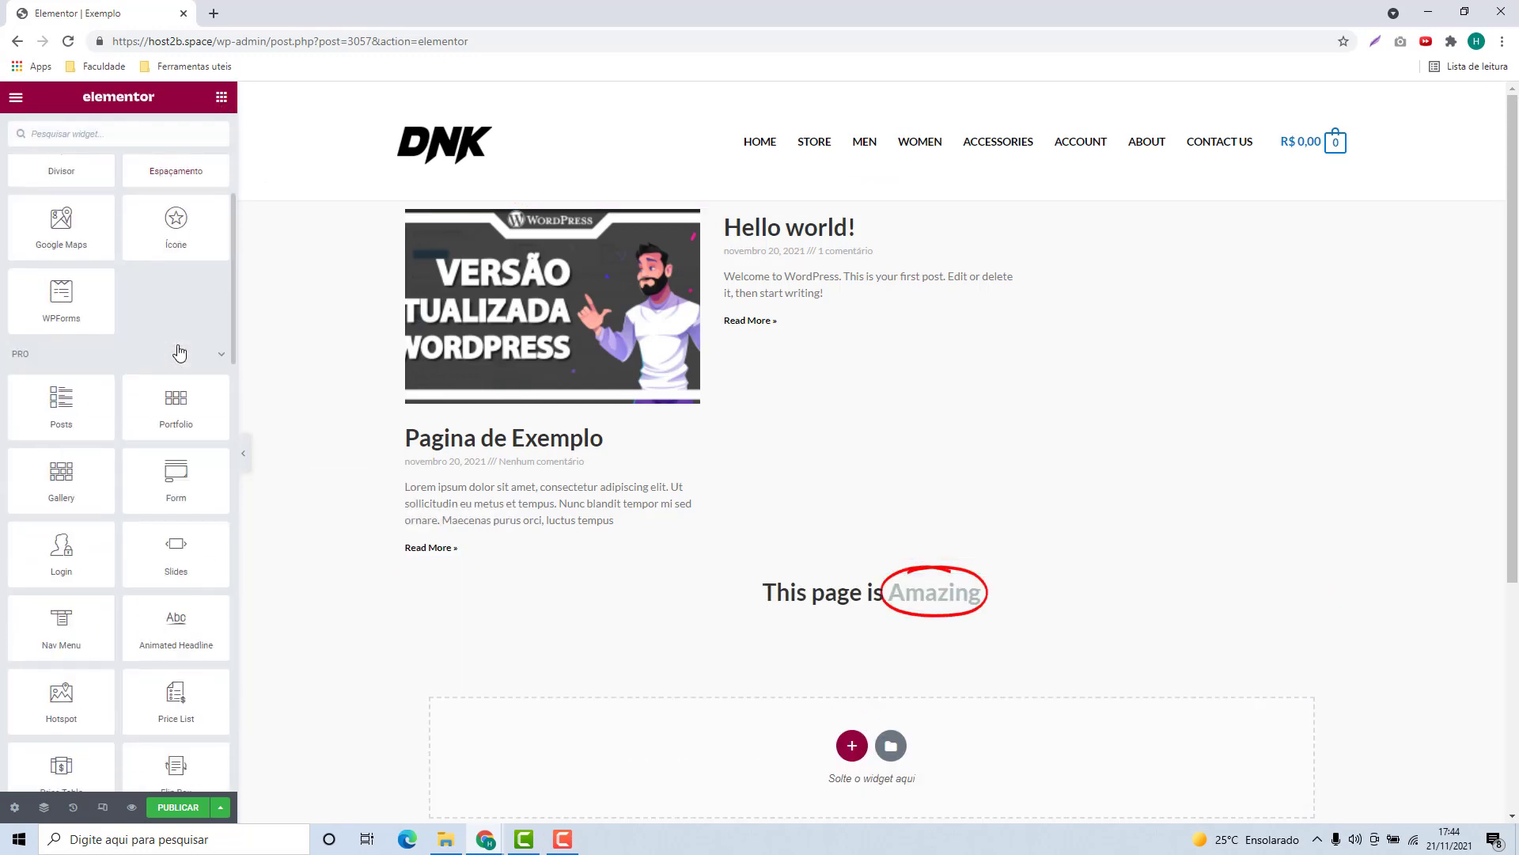
{"action": "scroll", "coordinate": [159, 380], "scroll_direction": "down", "scroll_amount": 4}
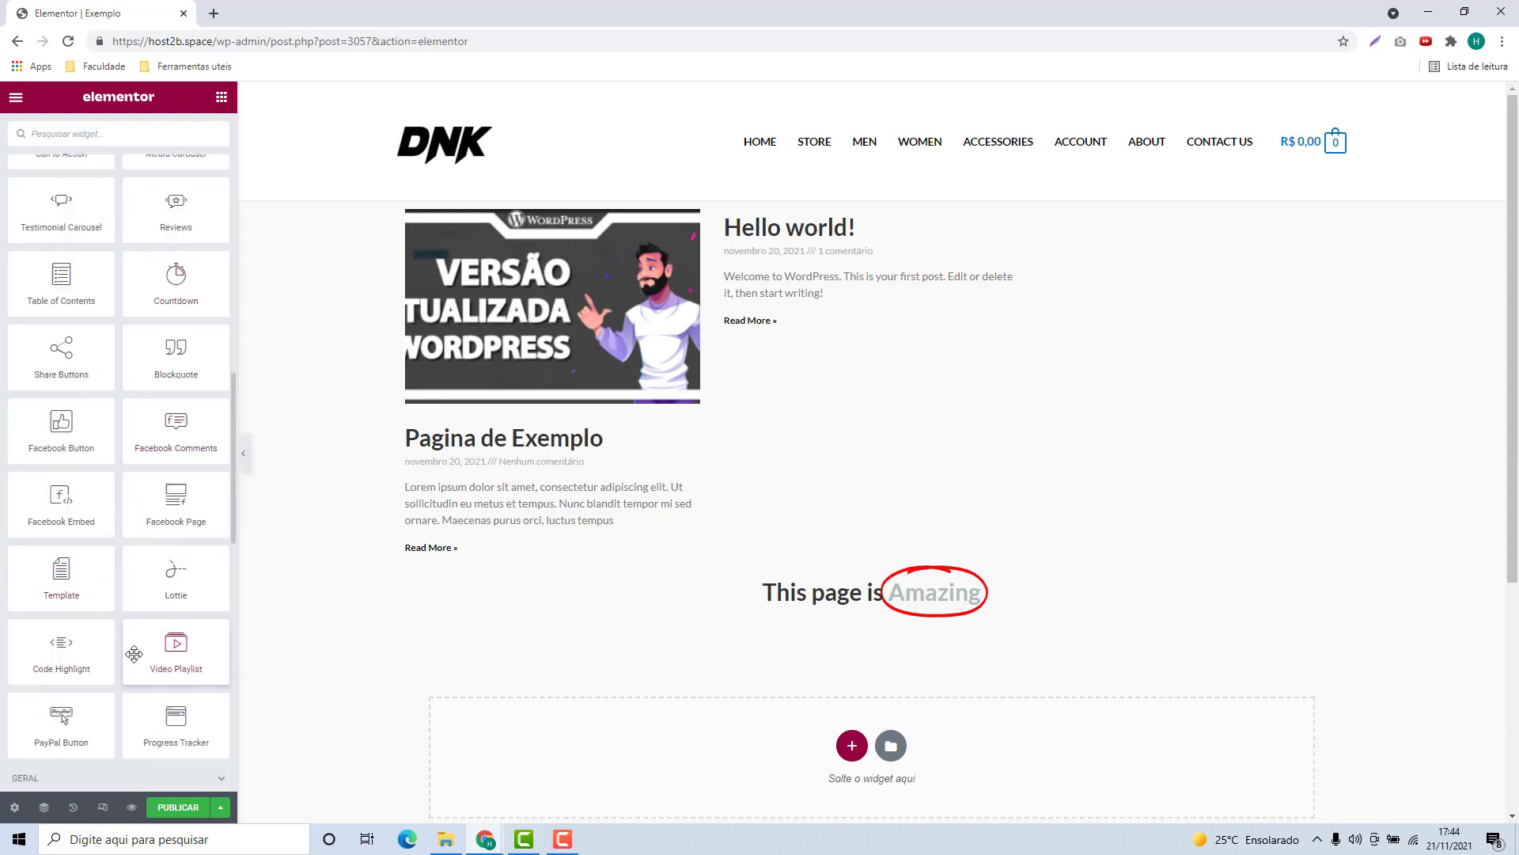
{"action": "left_click_drag", "start_coordinate": [129, 644], "coordinate": [618, 602]}
{"action": "scroll", "coordinate": [898, 712], "scroll_direction": "down", "scroll_amount": 4}
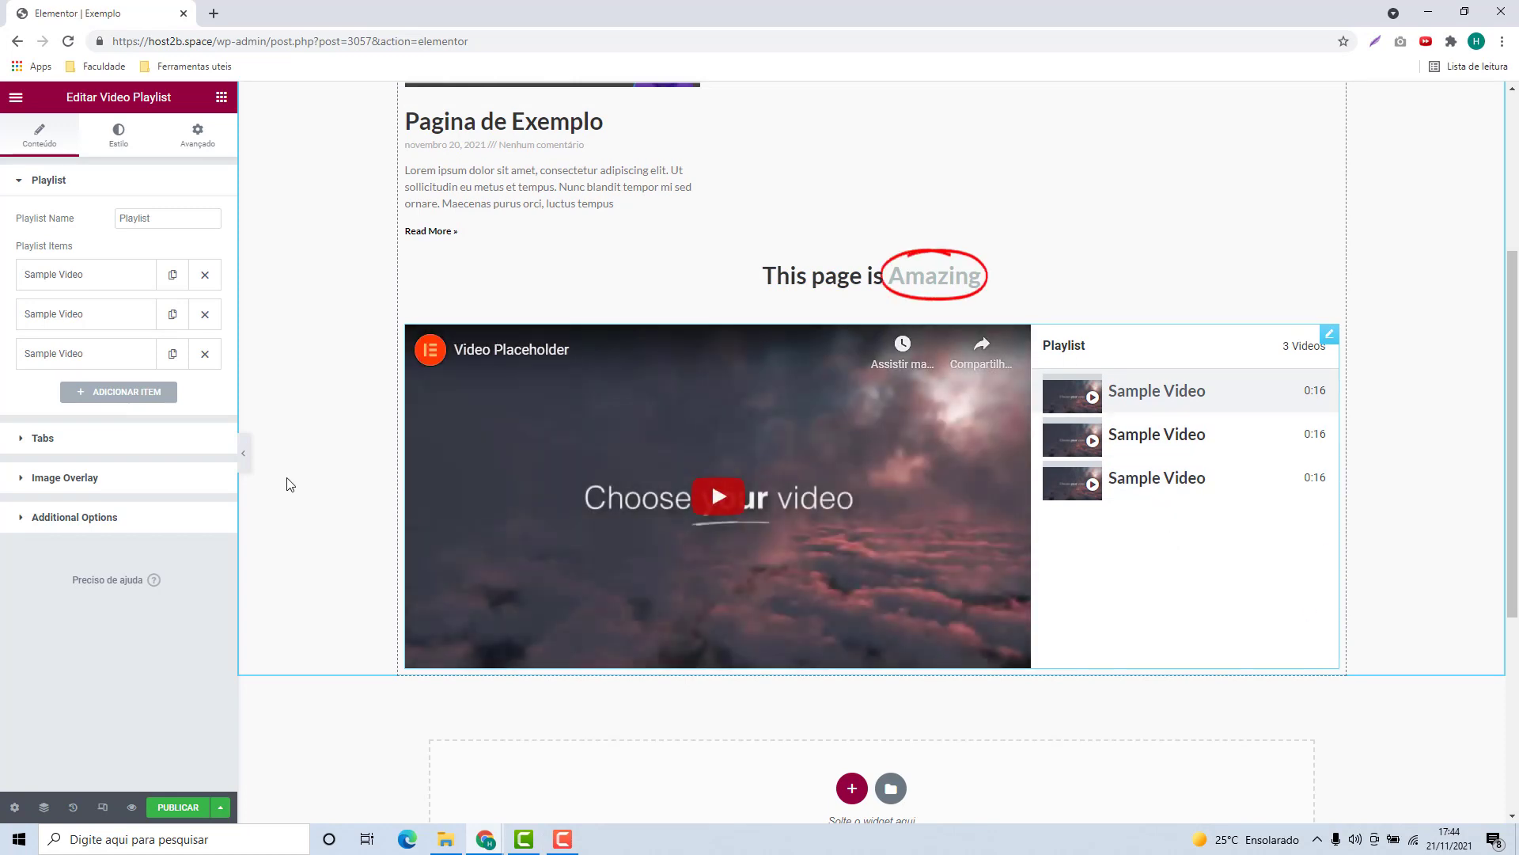
Step: Browse the available Pro and general widgets in the Elementor widget list
{"action": "left_click", "coordinate": [224, 103]}
{"action": "scroll", "coordinate": [142, 459], "scroll_direction": "down", "scroll_amount": 10}
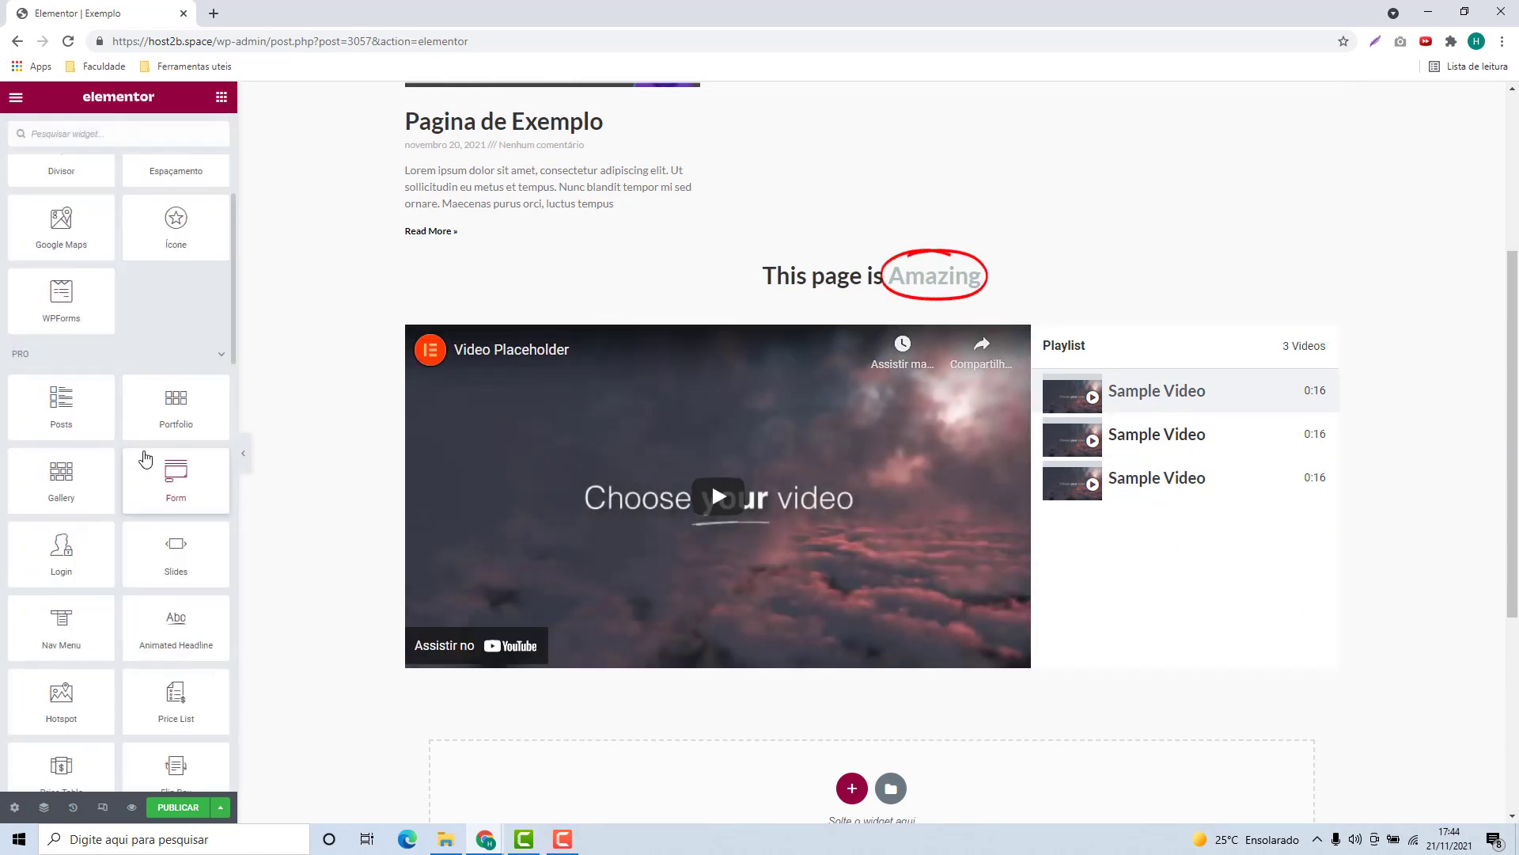
{"action": "scroll", "coordinate": [142, 476], "scroll_direction": "down", "scroll_amount": 3}
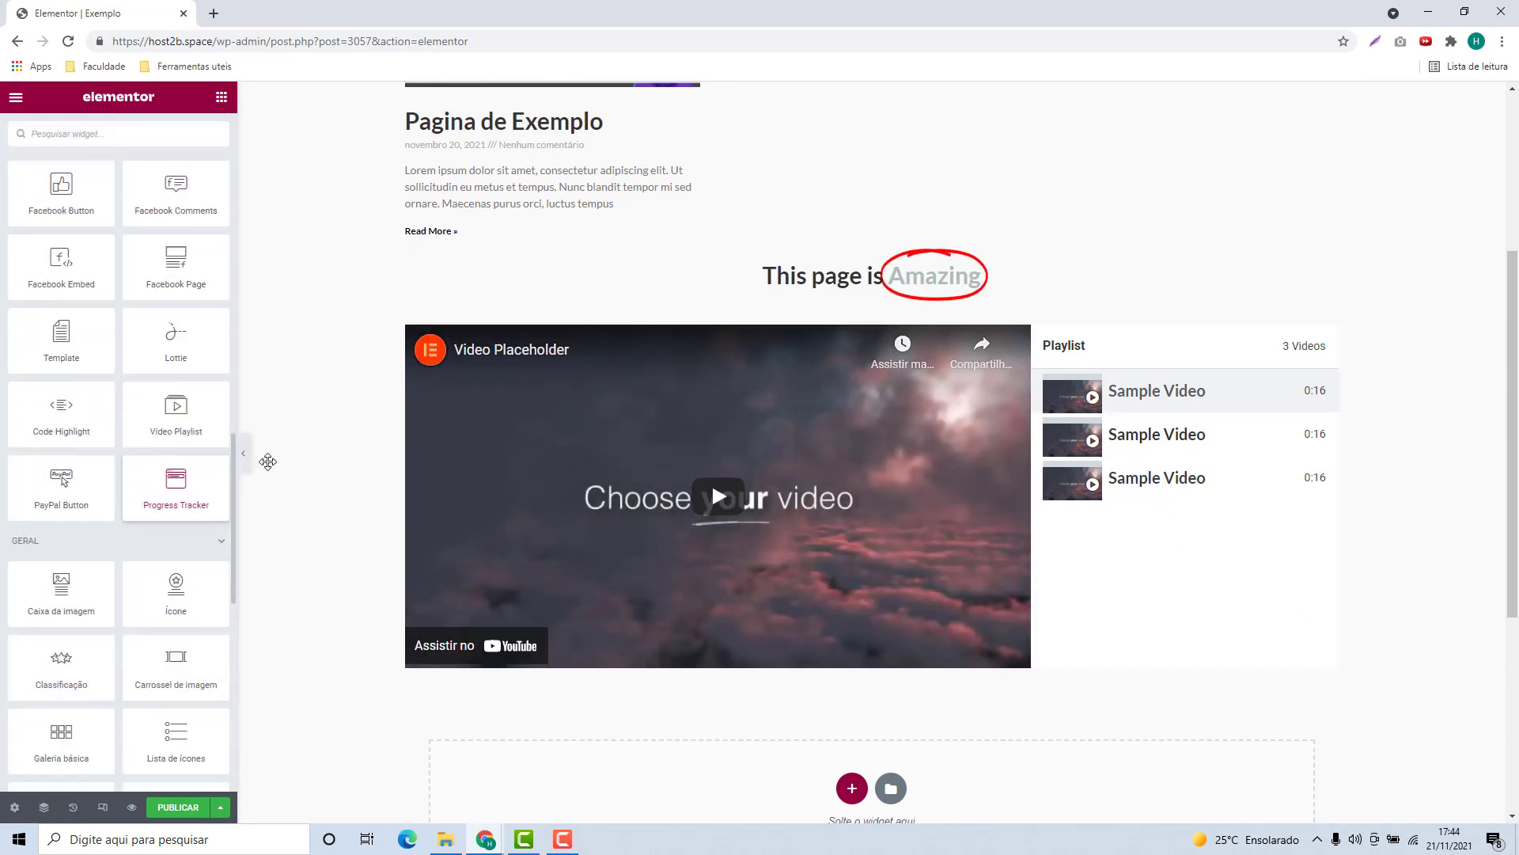
Step: Examine the page and block templates in the Elementor library, and close the library without inserting any
{"action": "scroll", "coordinate": [896, 735], "scroll_direction": "down", "scroll_amount": 1}
{"action": "left_click", "coordinate": [892, 710]}
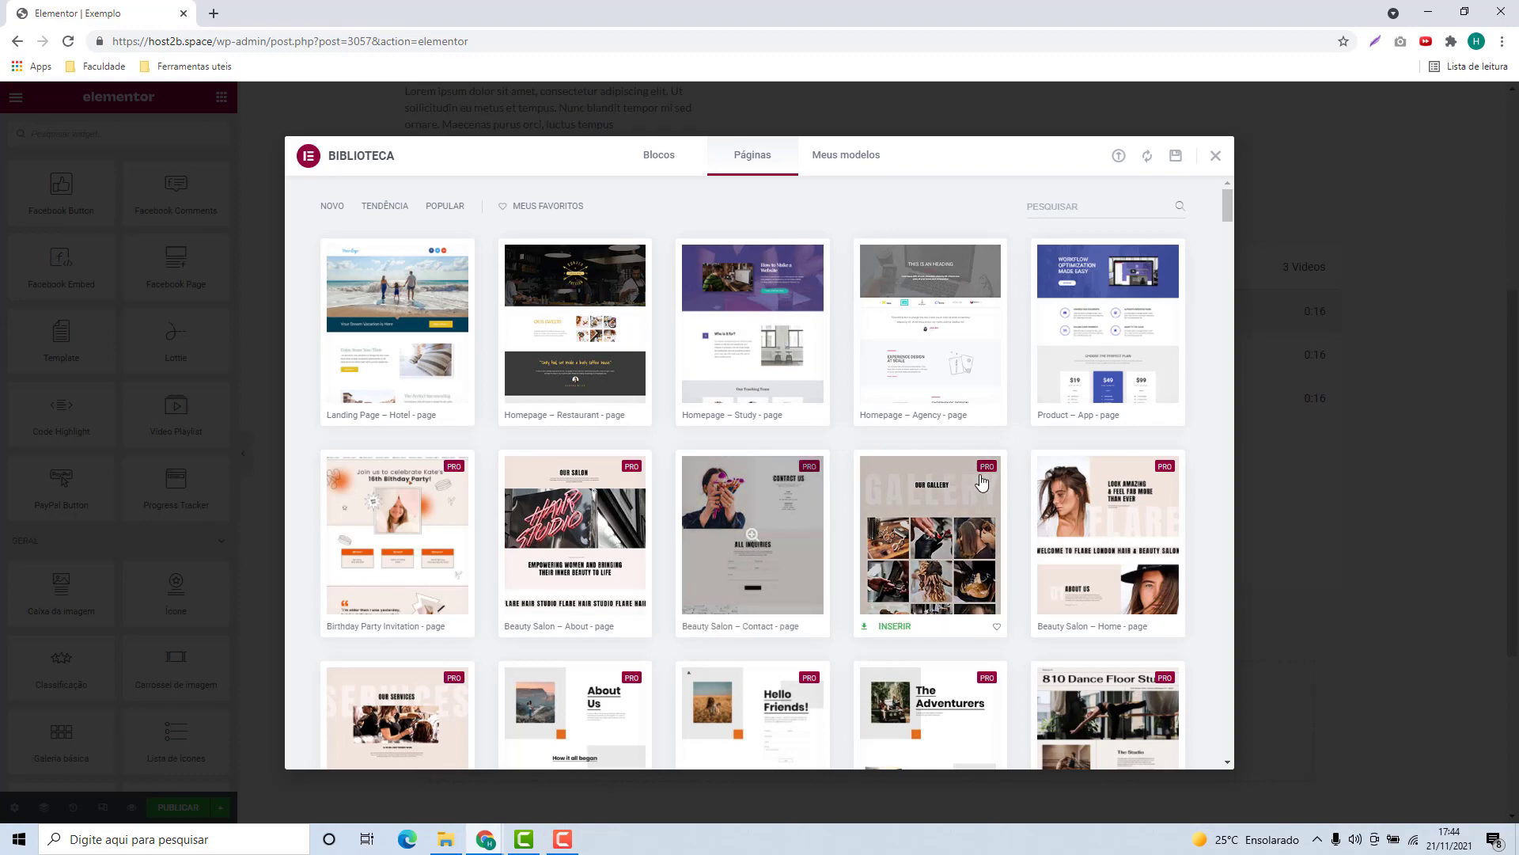
{"action": "scroll", "coordinate": [1009, 454], "scroll_direction": "down", "scroll_amount": 3}
{"action": "scroll", "coordinate": [973, 451], "scroll_direction": "down", "scroll_amount": 10}
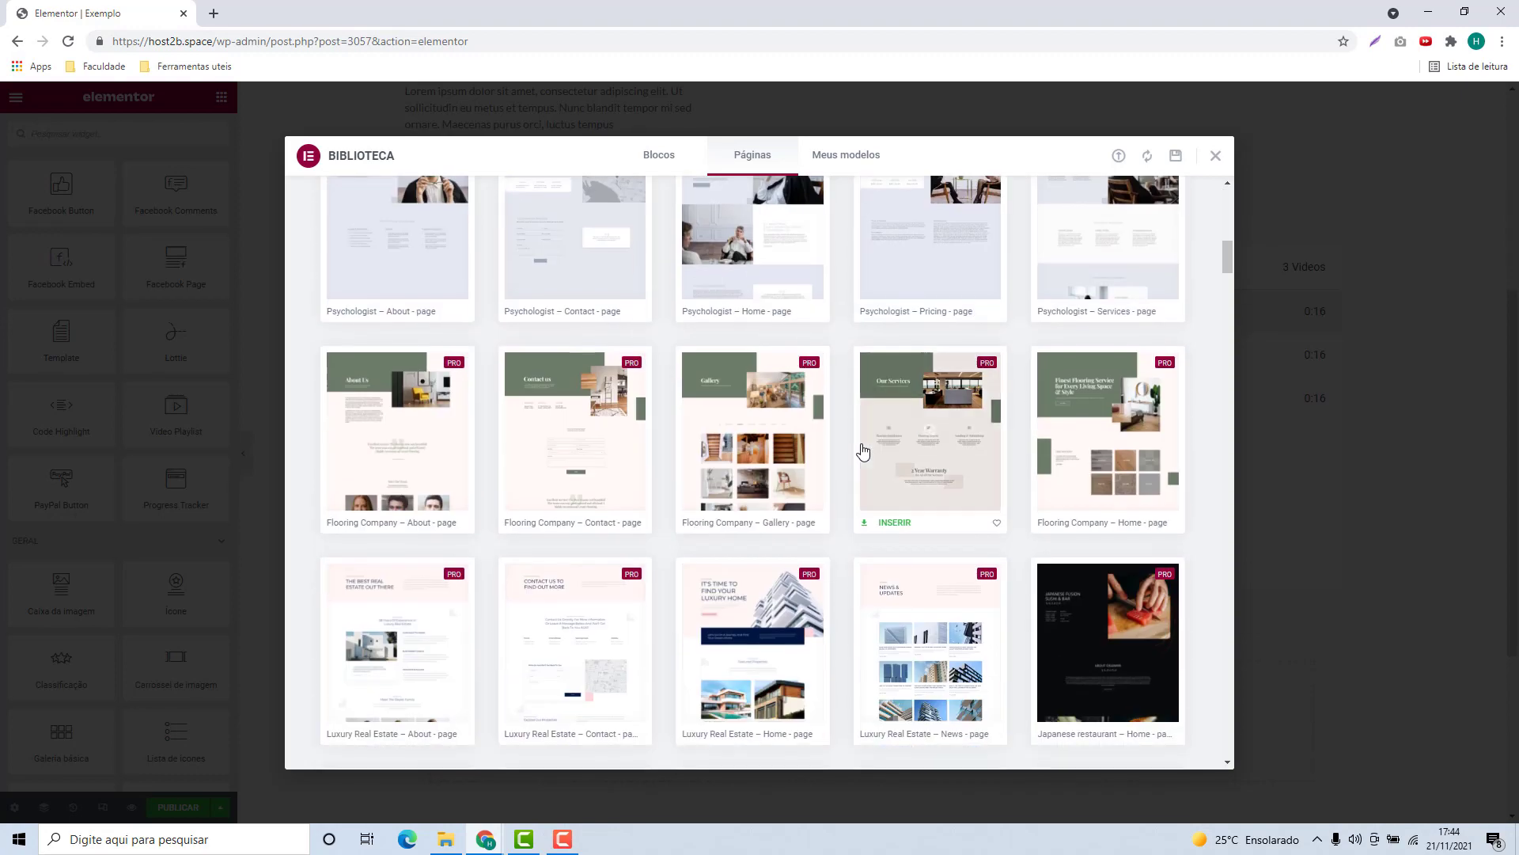
{"action": "scroll", "coordinate": [831, 506], "scroll_direction": "up", "scroll_amount": 13}
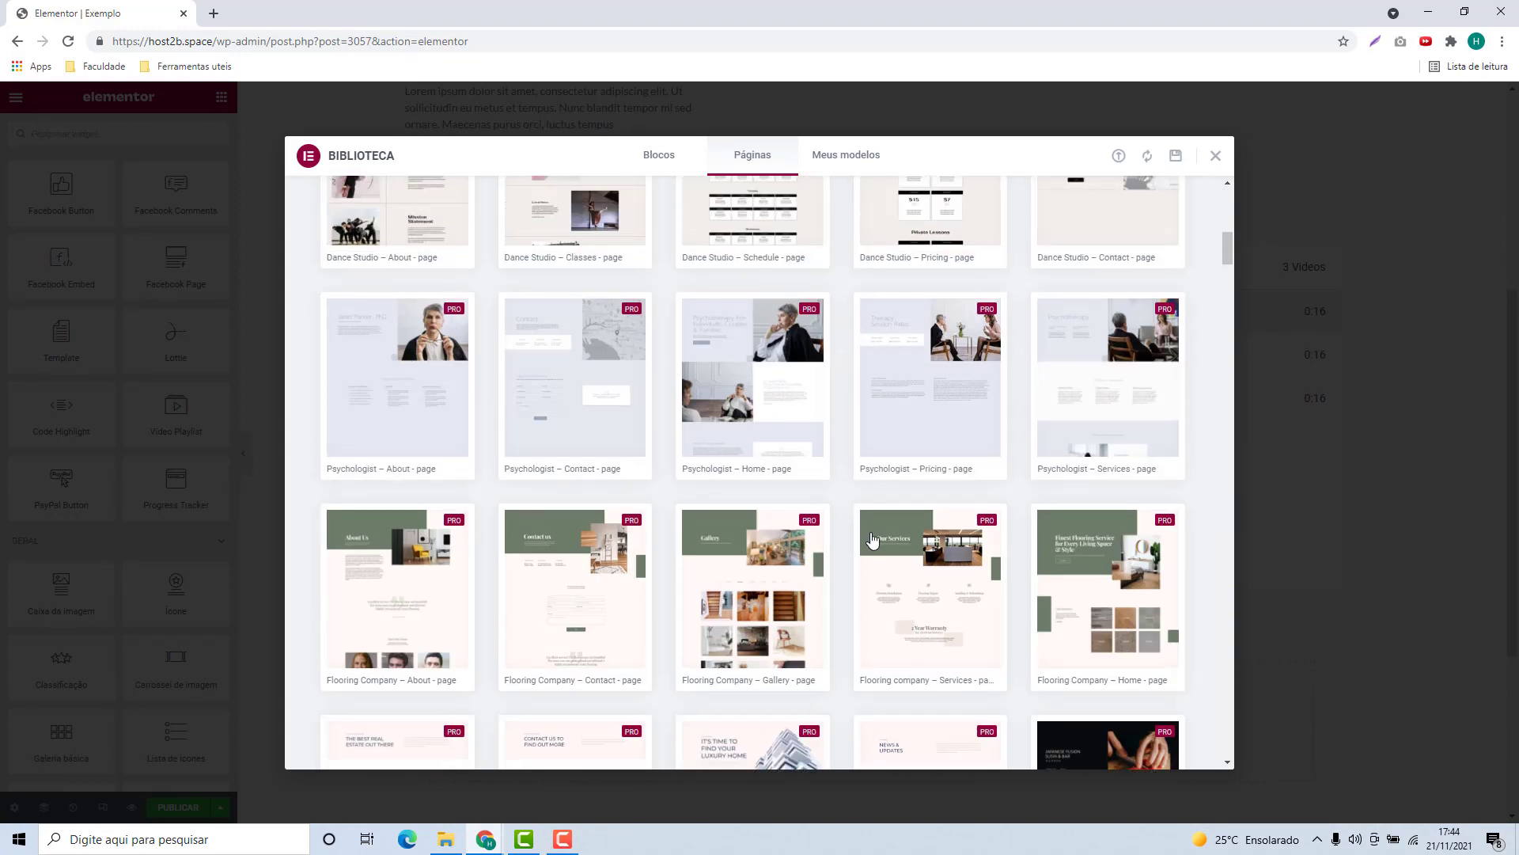
{"action": "left_click", "coordinate": [659, 154]}
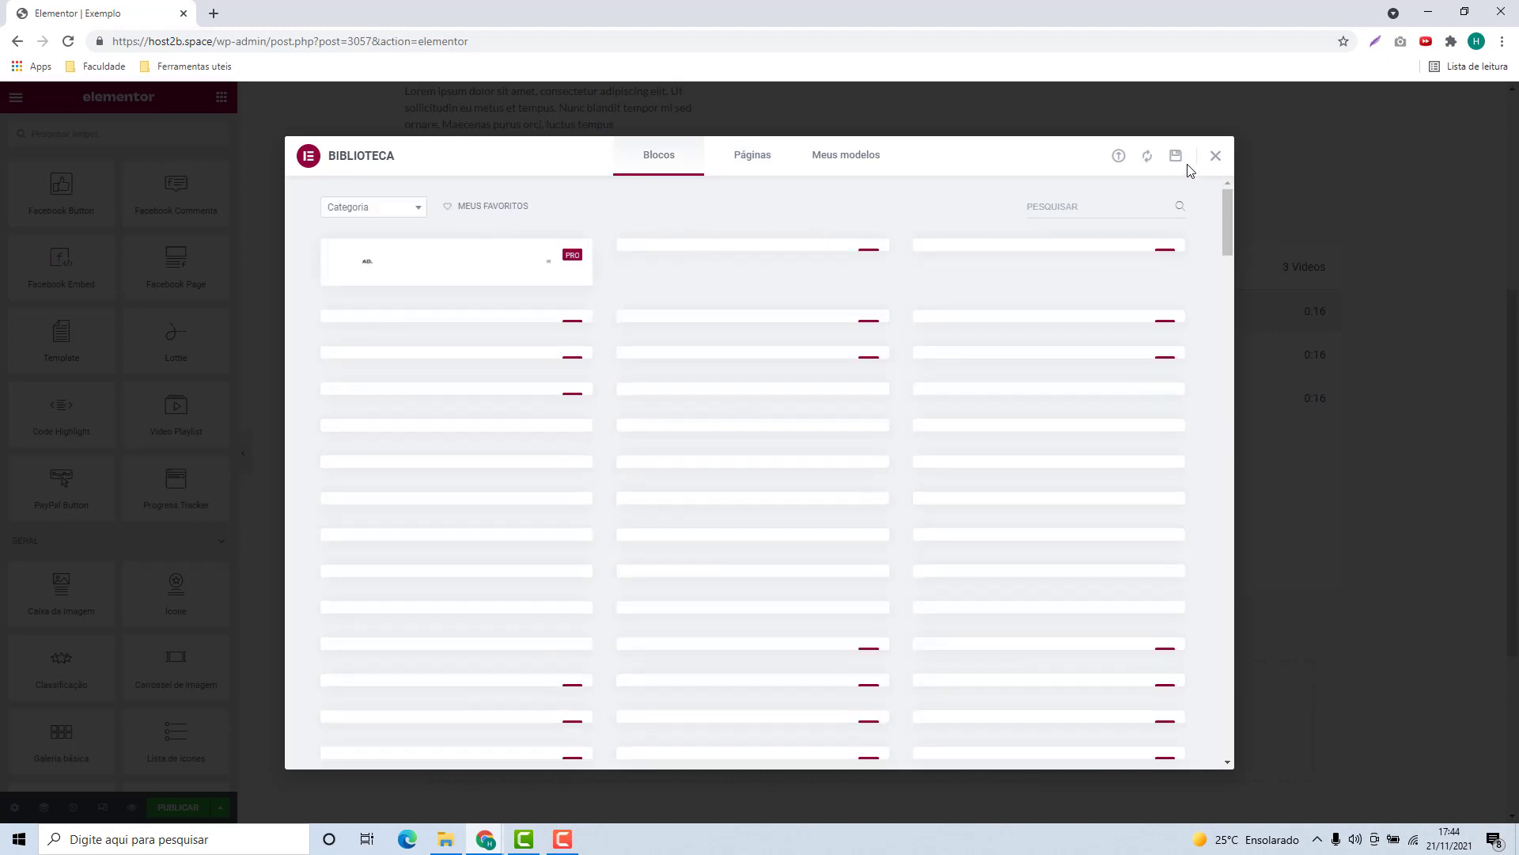
{"action": "key", "text": "Escape"}
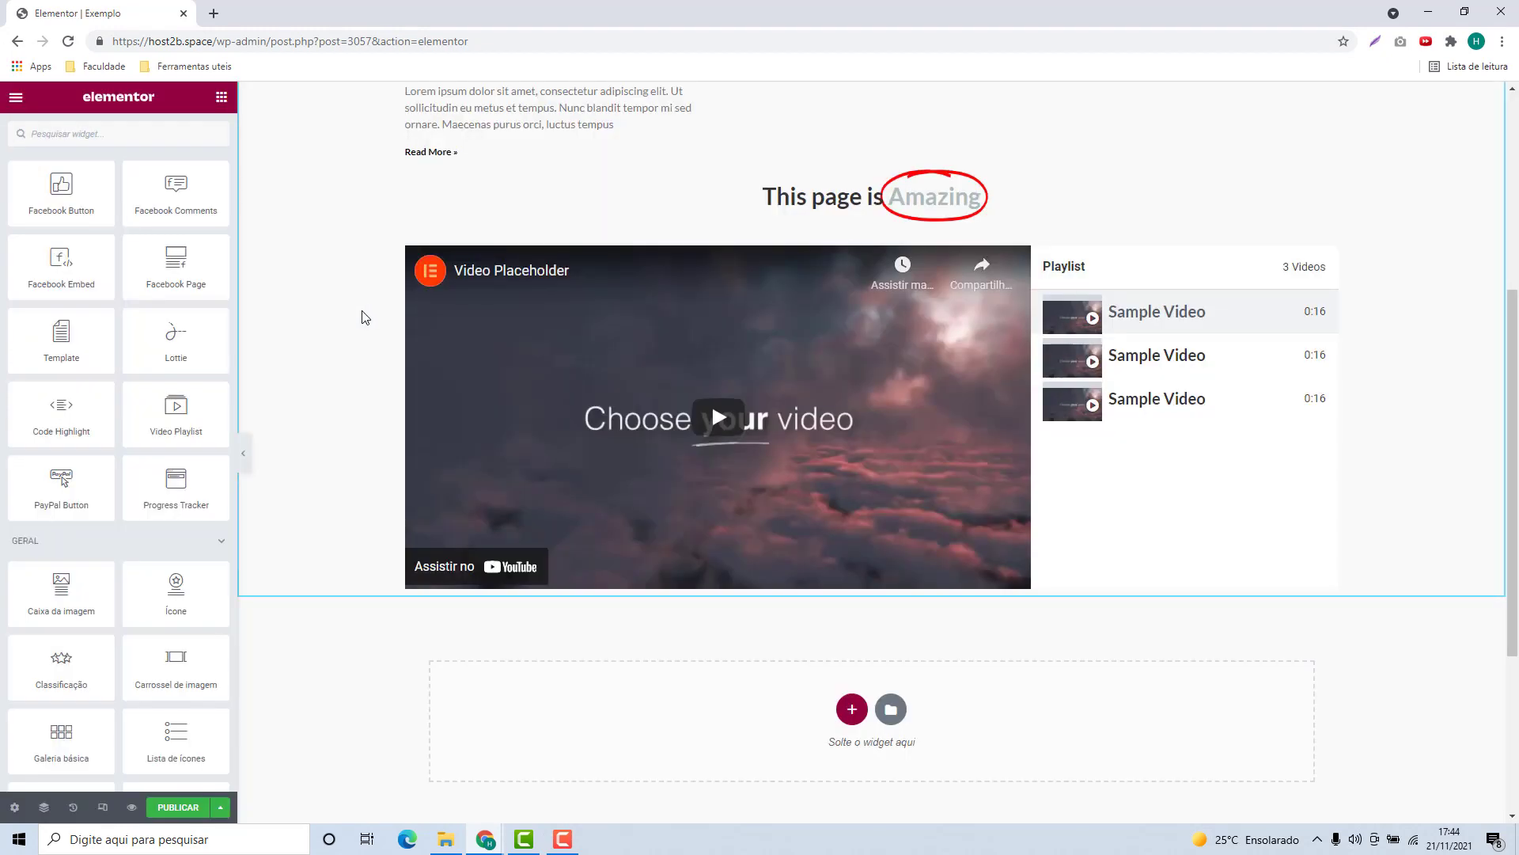